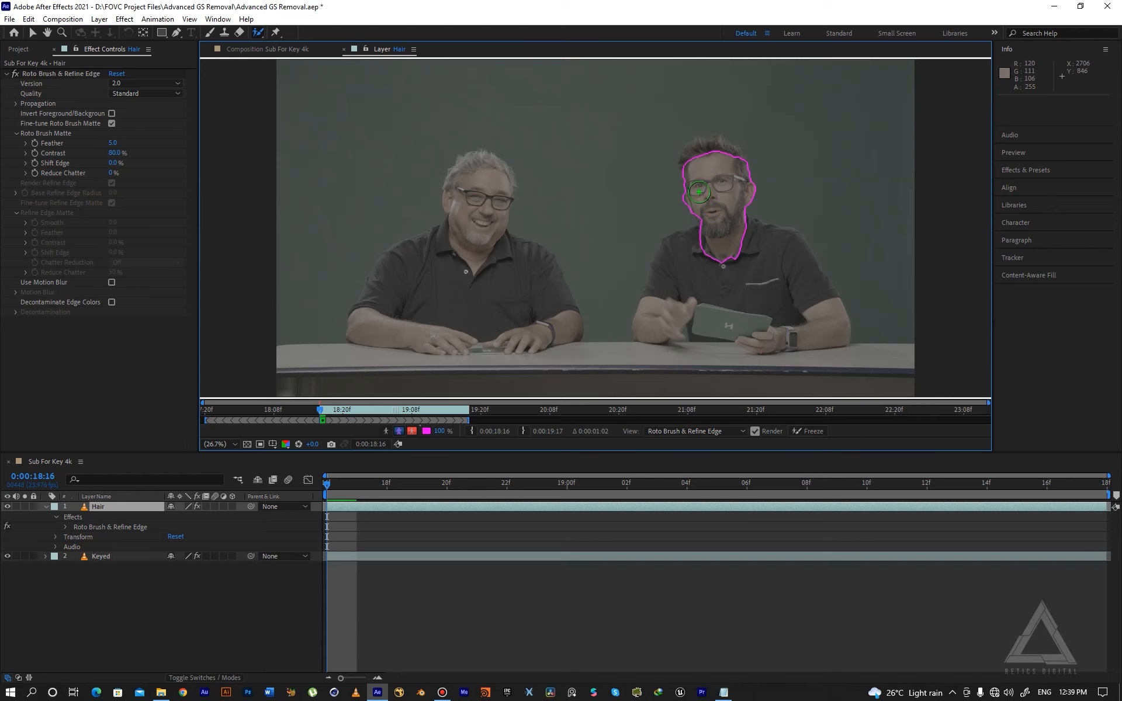
- Zoom into the right man's head and subtract the background beside his face from the Roto Brush selection
scroll(698, 192, "up", 1)
scroll(577, 260, "up", 1)
key("space")
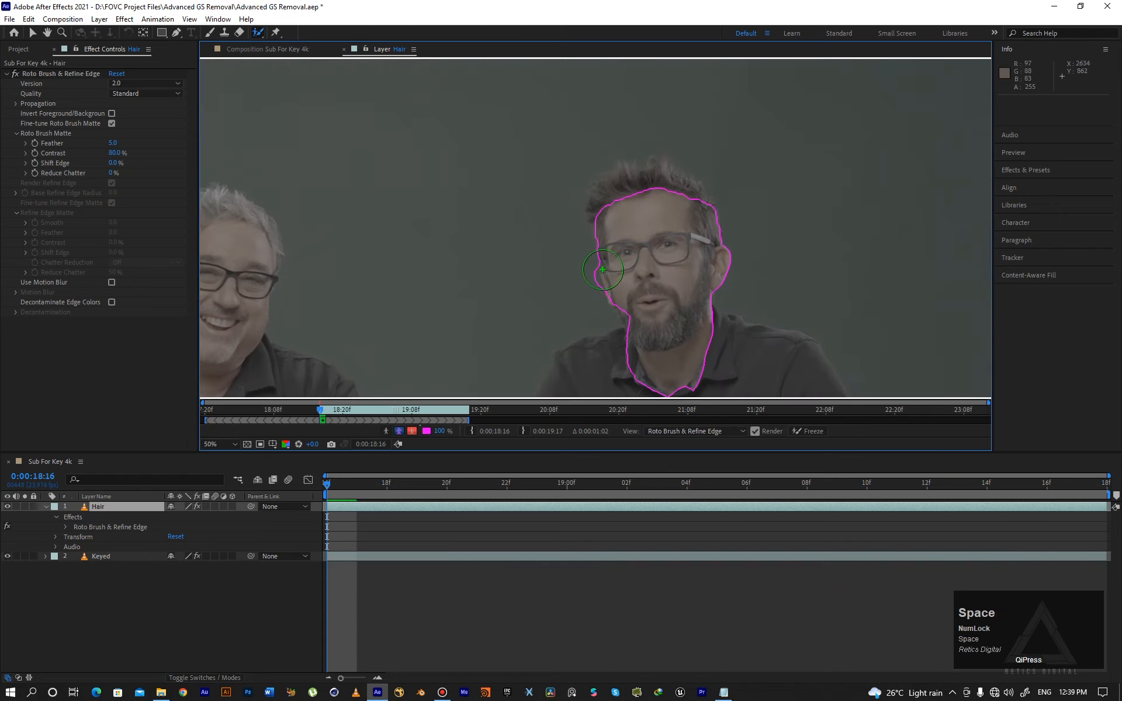
key("grave")
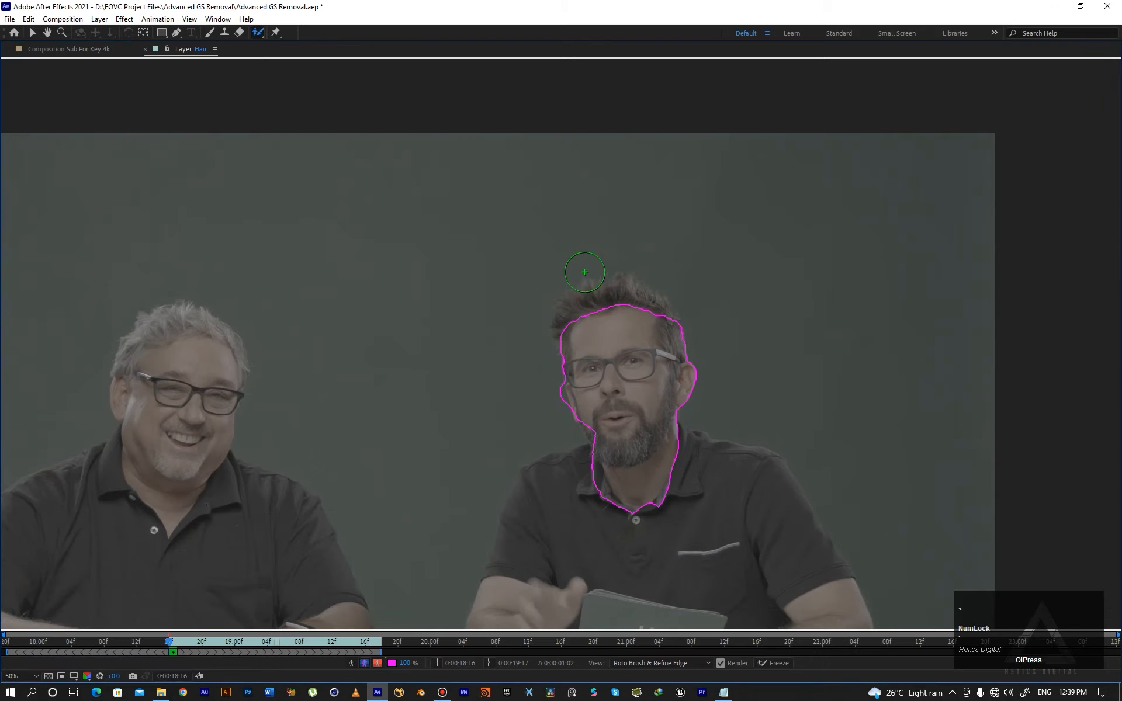
scroll(570, 274, "up", 2)
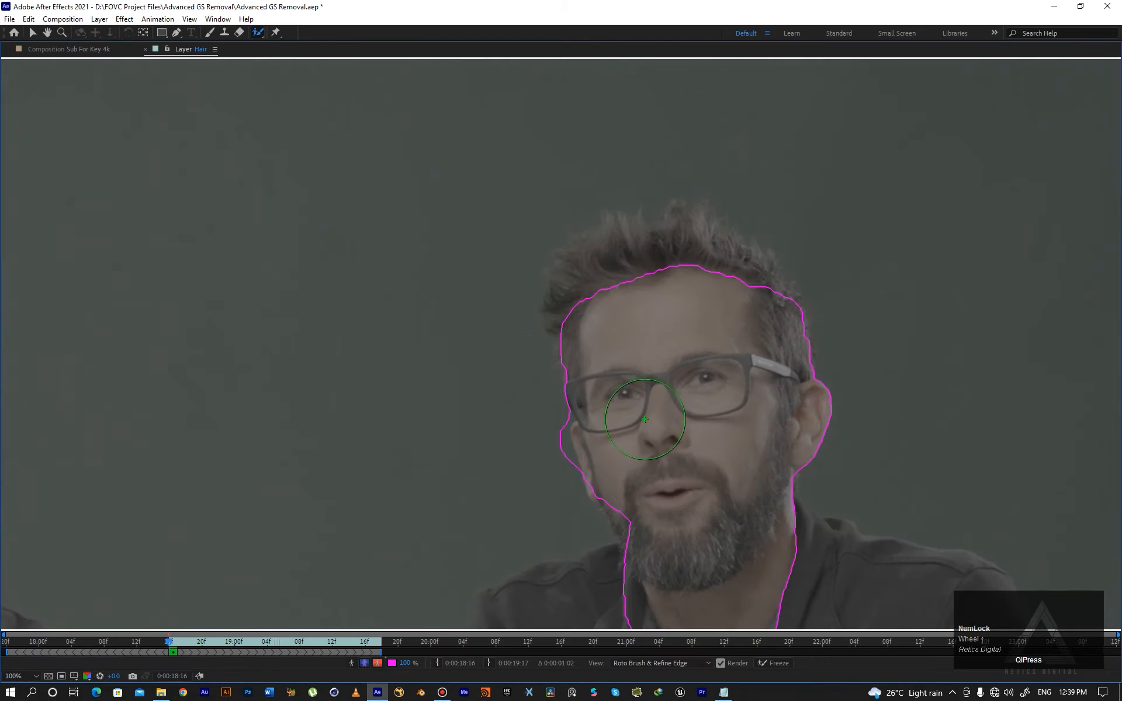
key("space")
left_click_drag(642, 419, 796, 380)
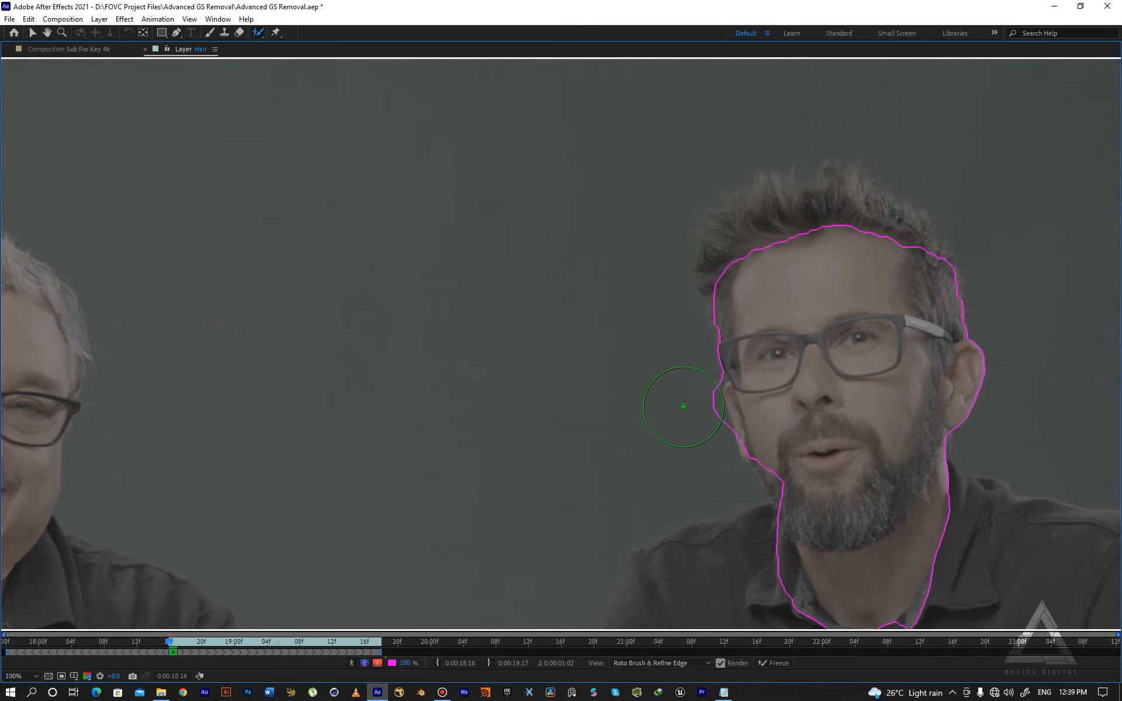
key("alt")
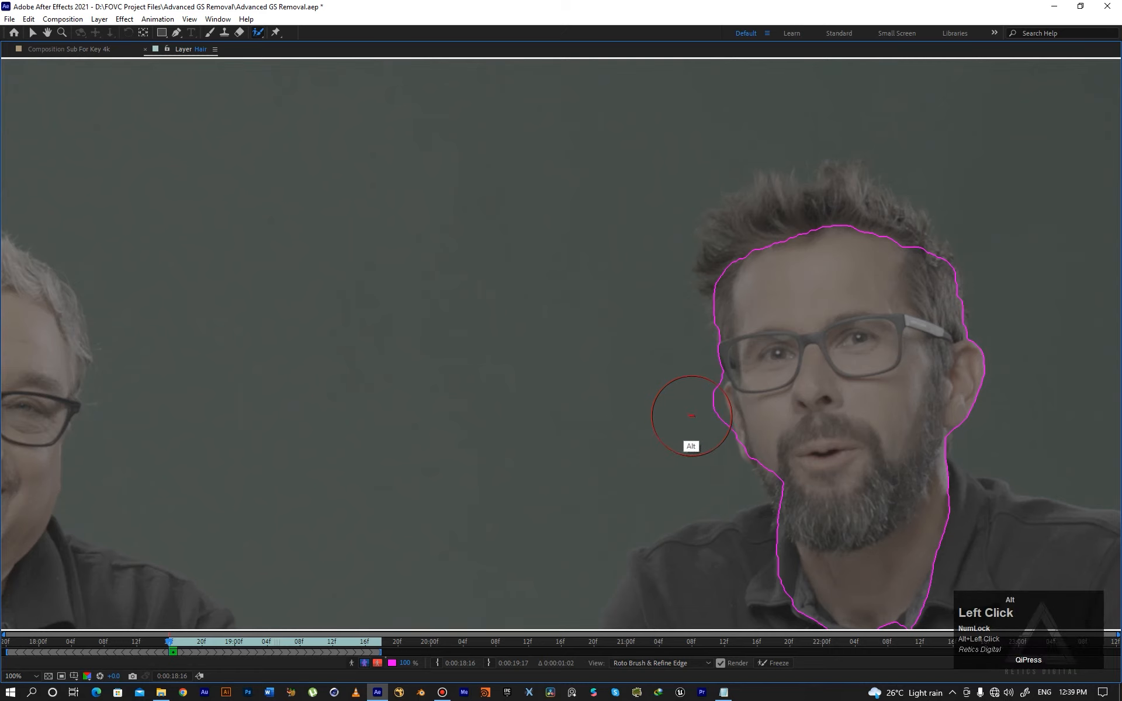
mouse_move(681, 413)
left_mouse_down()
mouse_move(710, 405)
mouse_move(711, 420)
mouse_move(729, 400)
mouse_move(738, 430)
left_mouse_up()
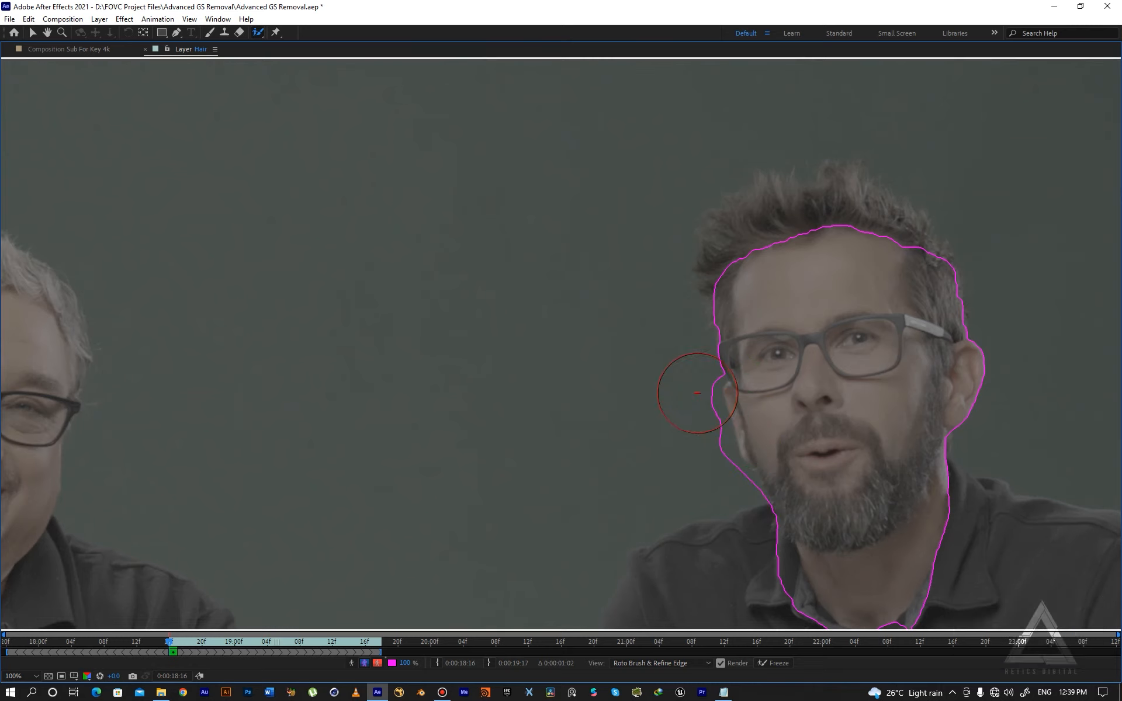
left_click_drag(701, 383, 714, 474, "alt")
left_click(726, 465, "alt")
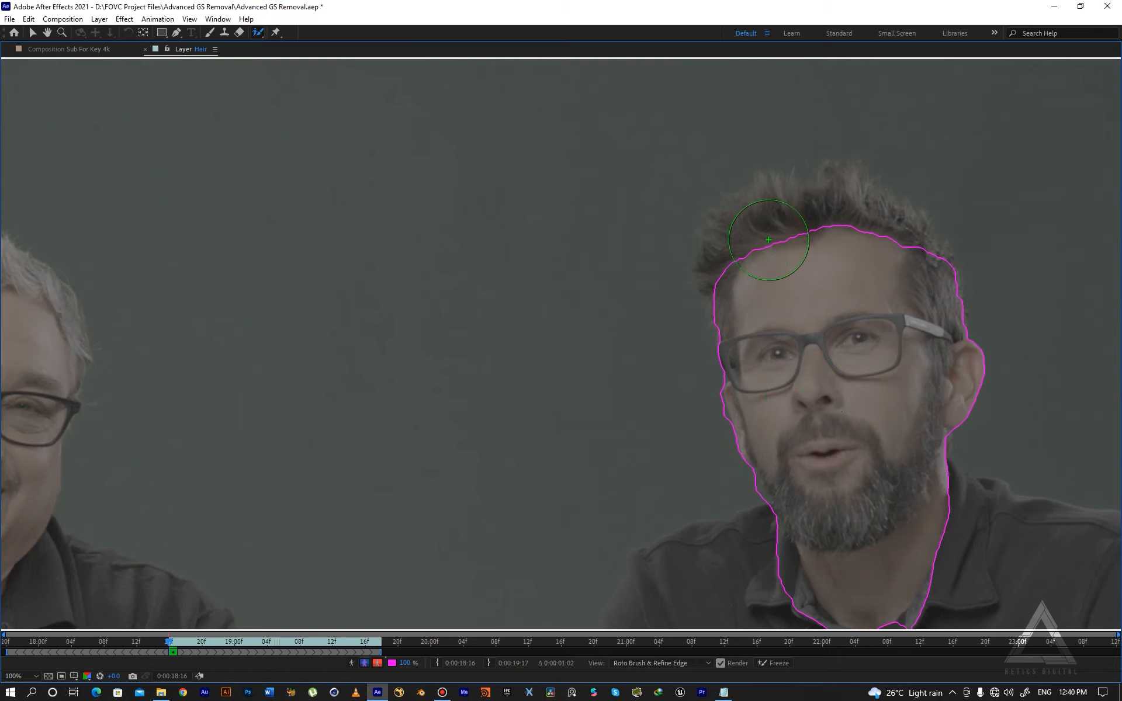
- Add strokes across the top of his hair to extend the Roto Brush selection over it
left_click(747, 258)
mouse_move(747, 258)
left_mouse_down()
mouse_move(776, 243)
mouse_move(864, 240)
mouse_move(917, 254)
left_mouse_up()
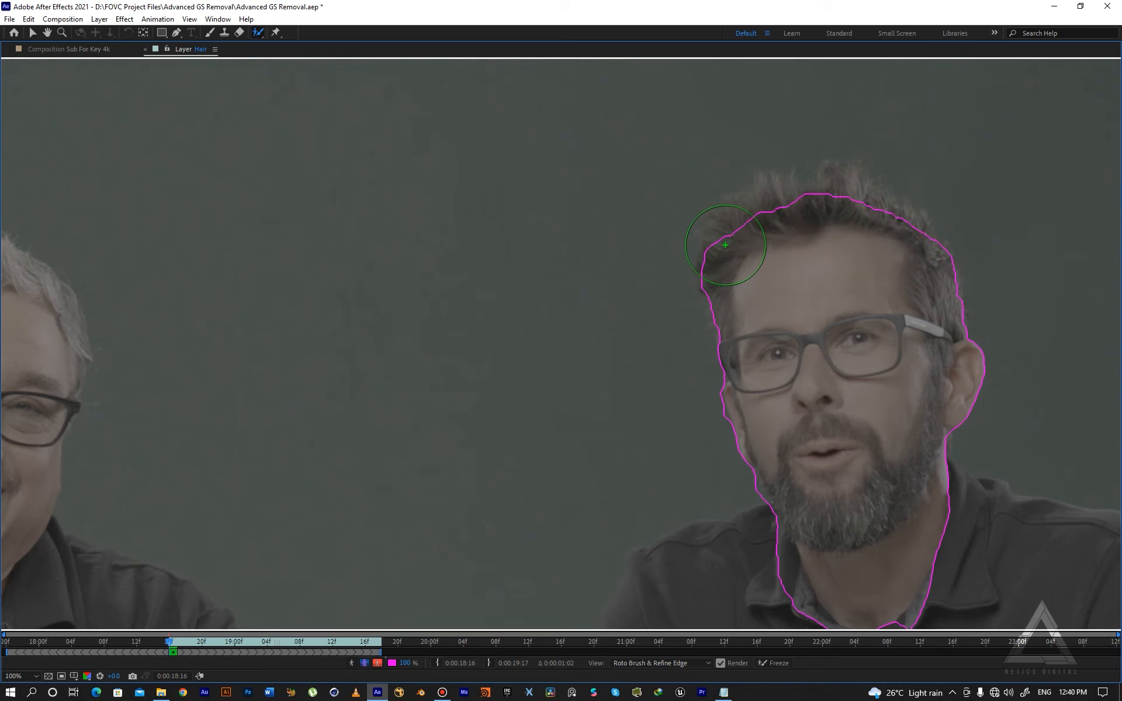
left_click_drag(726, 243, 804, 228)
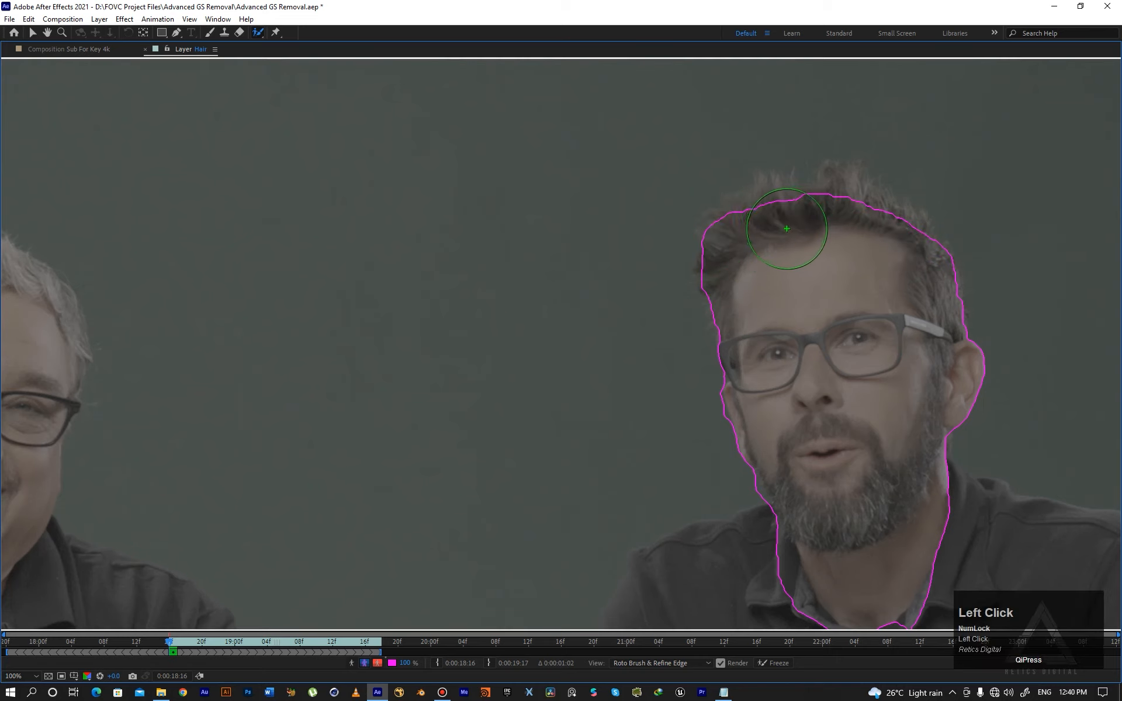
- Switch to the Refine Edge Tool and paint along his hairline to refine the hair edges
right_click(260, 34)
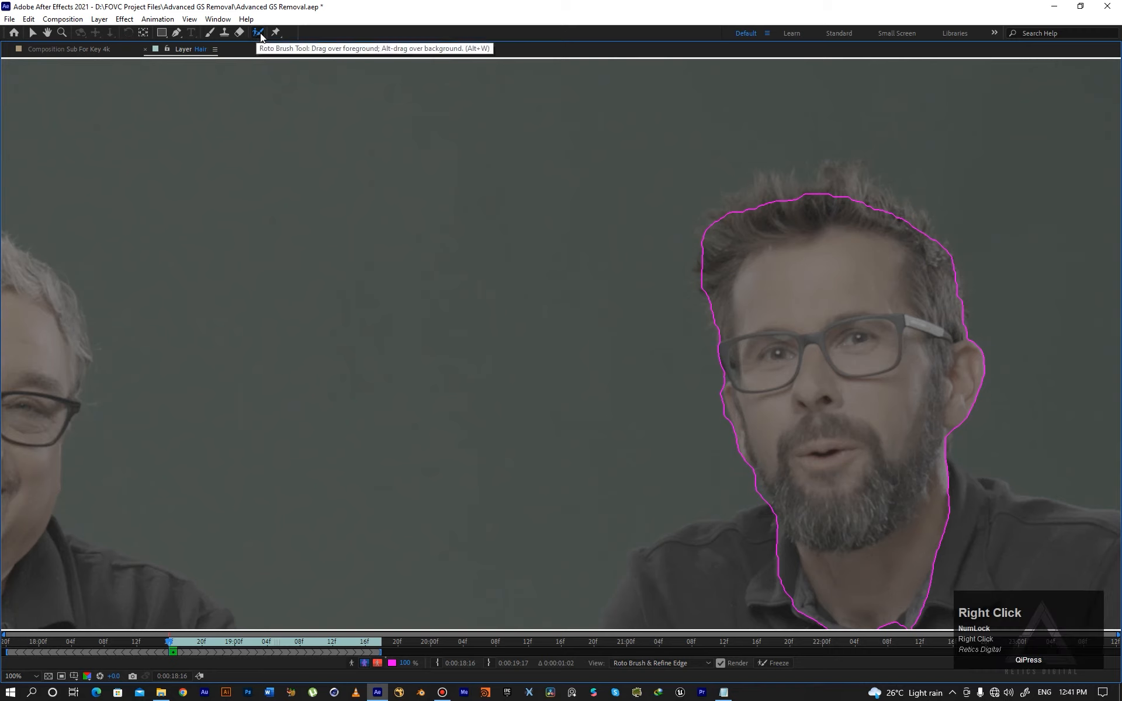
left_click(261, 34)
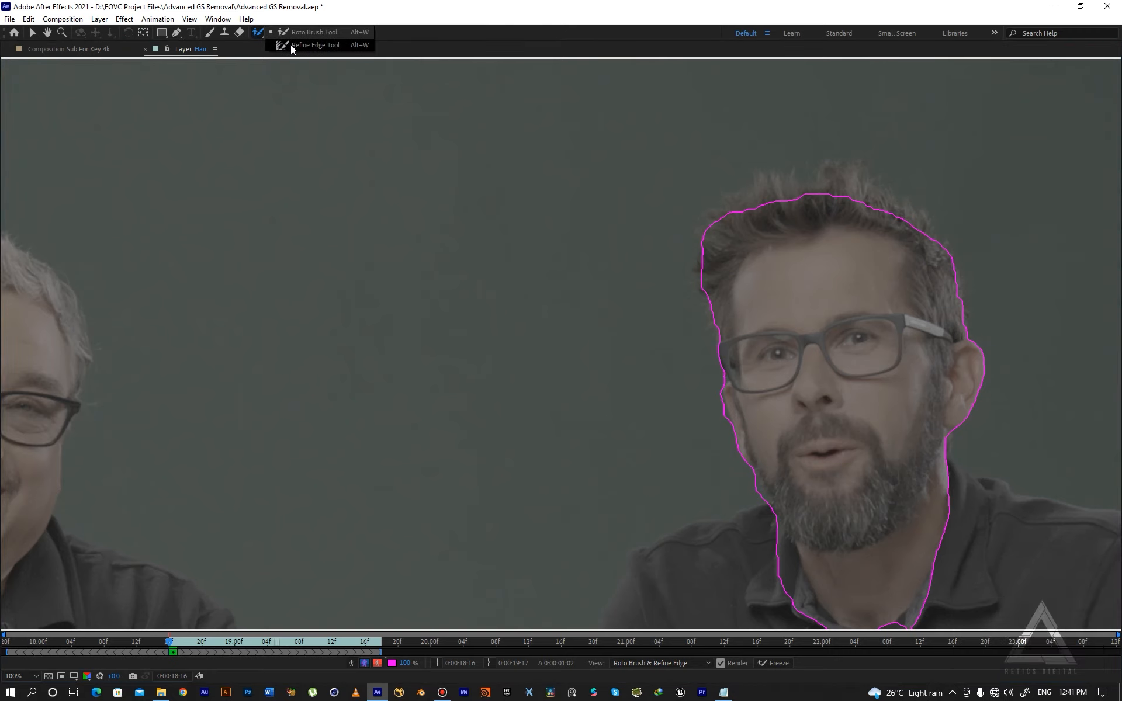
left_click(290, 44)
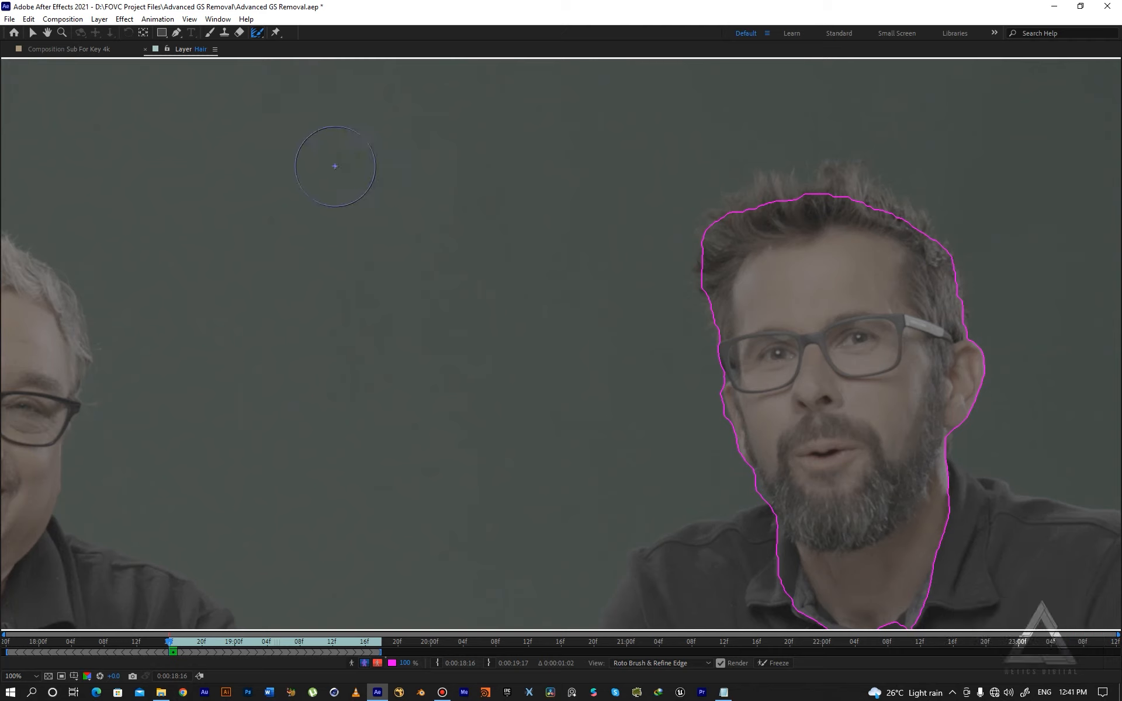
key("ctrl+z")
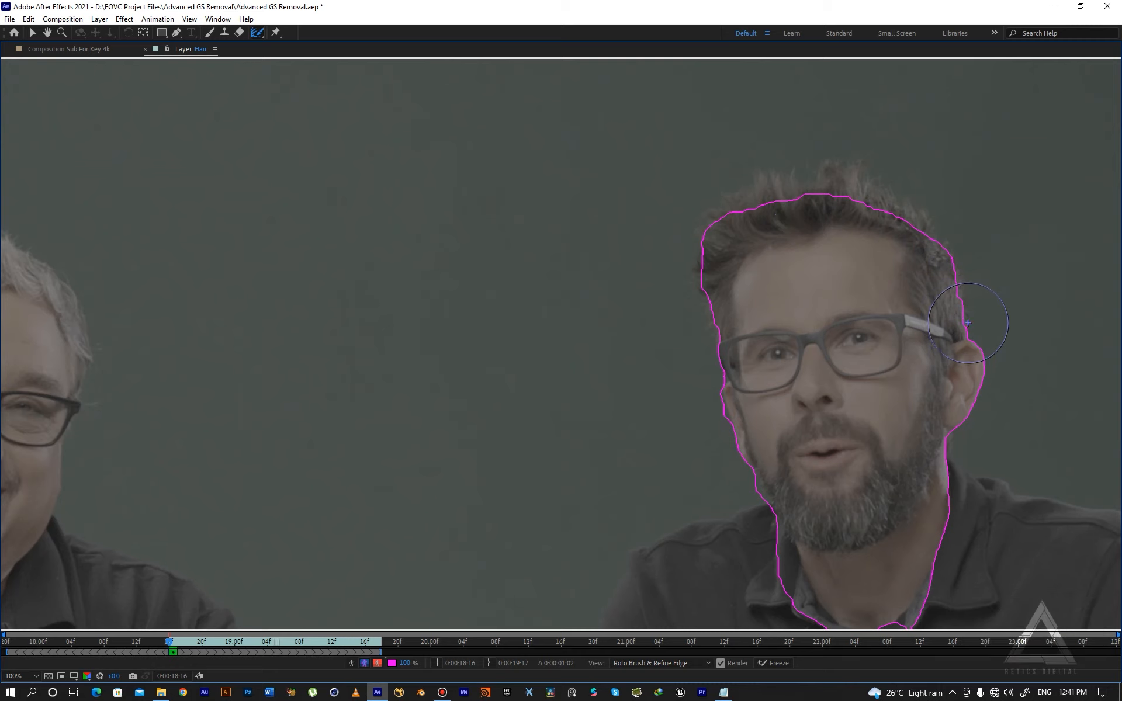
mouse_move(967, 323)
left_mouse_down()
mouse_move(961, 252)
mouse_move(873, 194)
mouse_move(857, 169)
mouse_move(881, 175)
mouse_move(765, 178)
mouse_move(703, 207)
mouse_move(691, 263)
mouse_move(723, 338)
left_mouse_up()
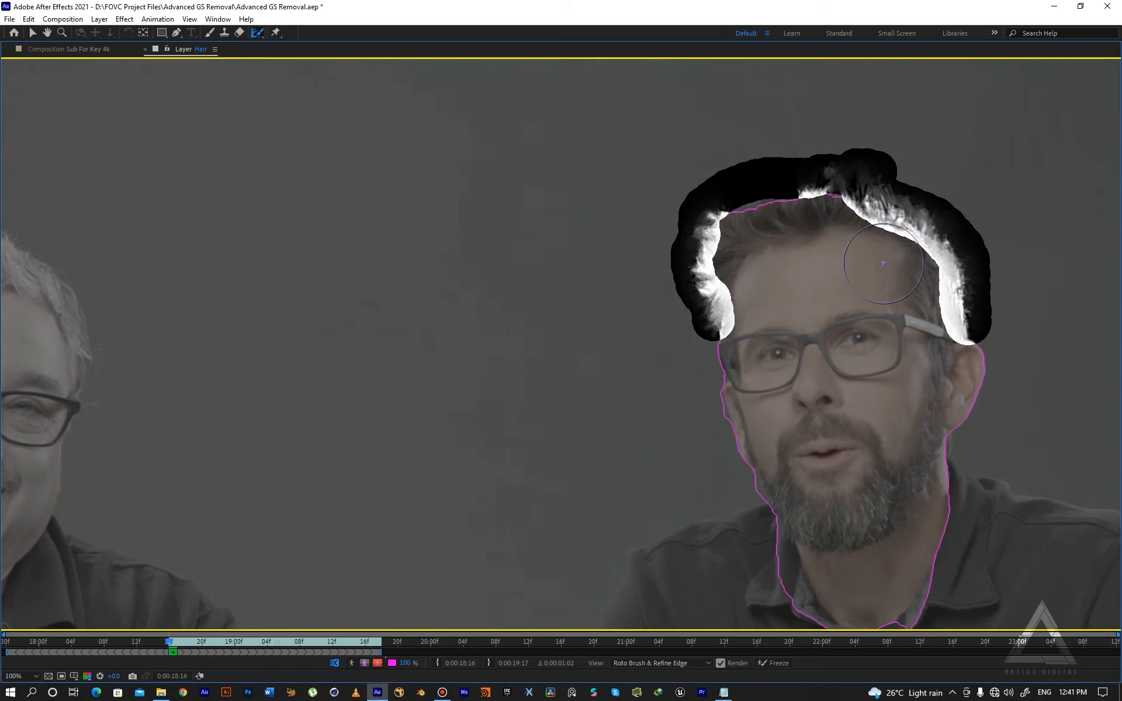
mouse_move(759, 207)
left_mouse_down()
mouse_move(733, 209)
mouse_move(792, 189)
left_mouse_up()
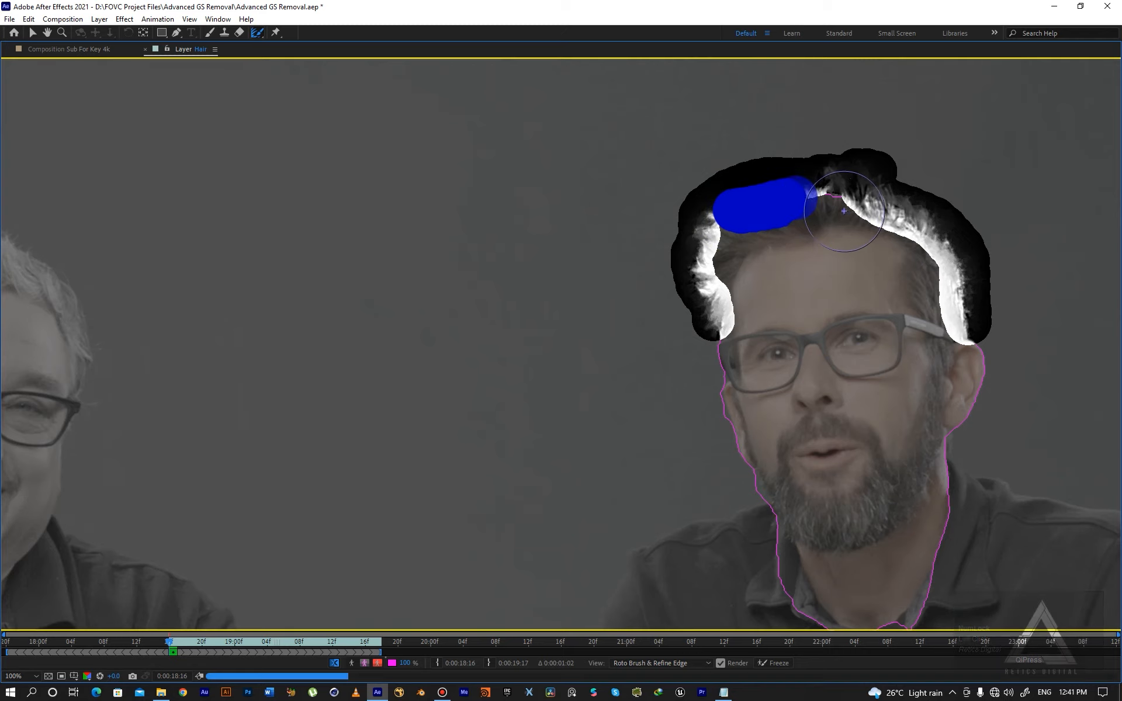
left_click_drag(828, 190, 855, 192)
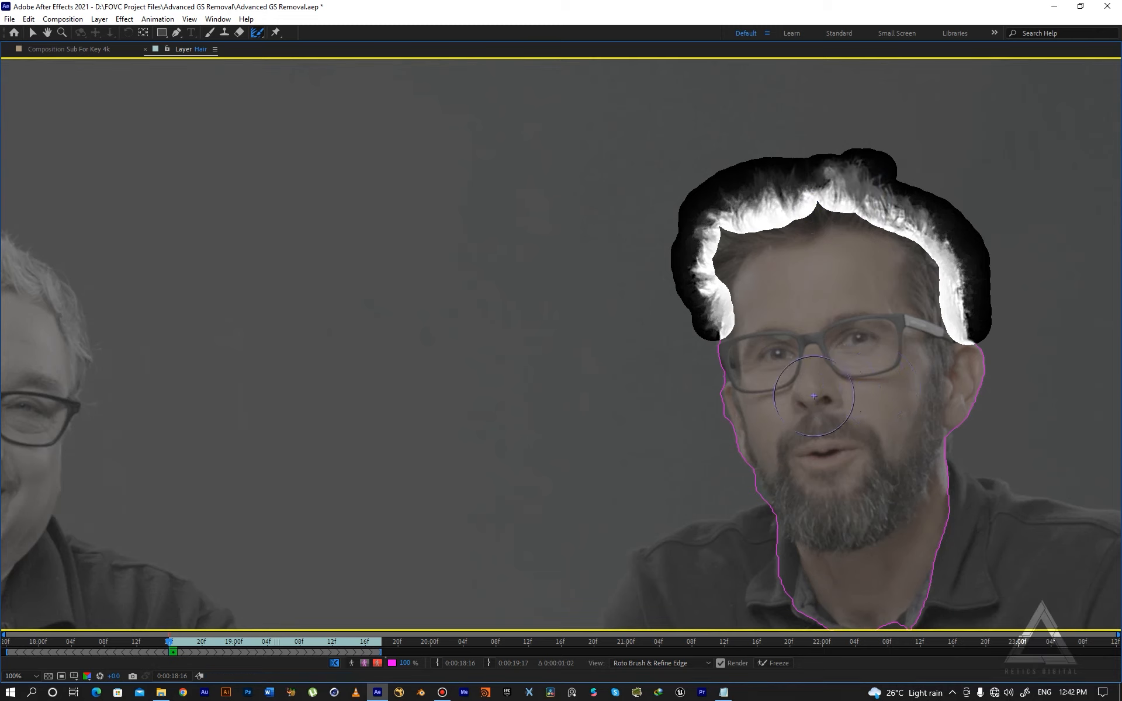
- Zoom out and step forward frame by frame to check how the refined hair edge propagates
key("Page_Down")
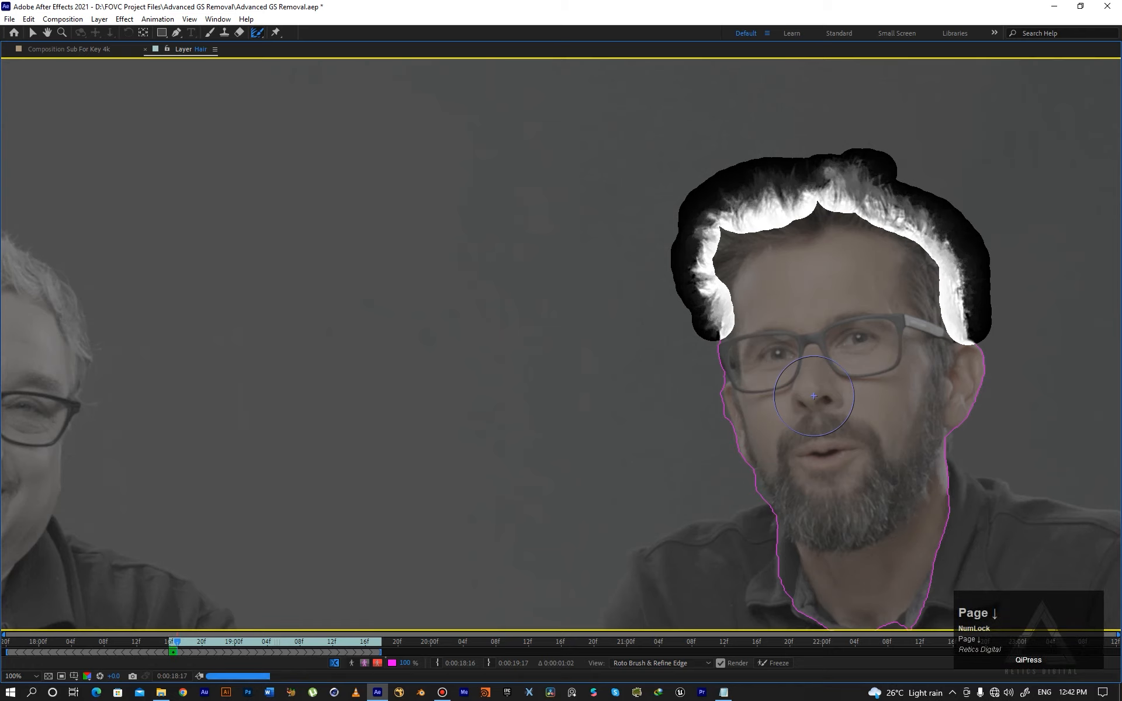
scroll(582, 343, "down", 2)
key("Page_Down")
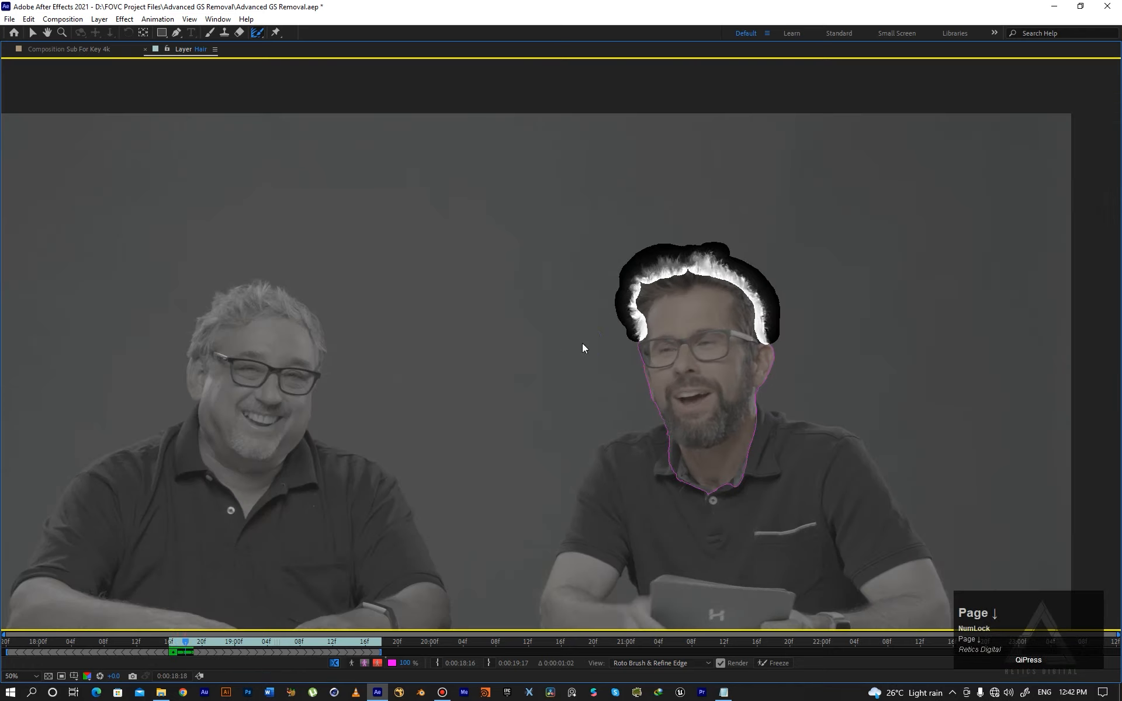
key("Page_Down")
key("Page_Down")
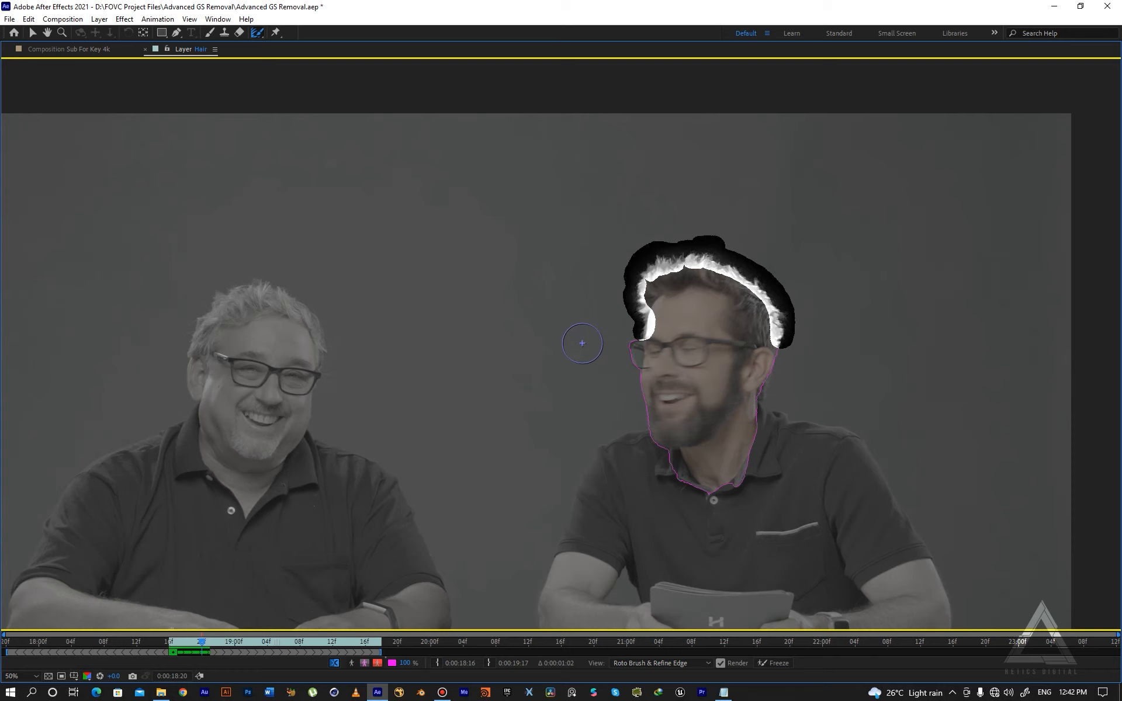
key("Page_Down")
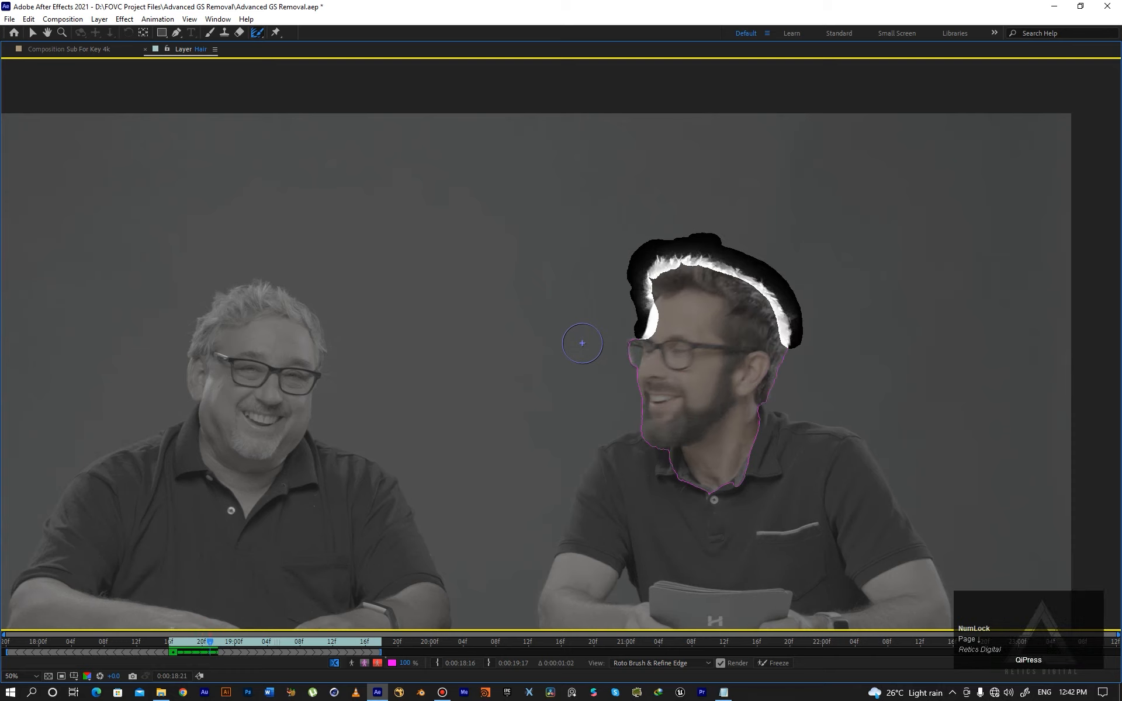
key("Page_Down")
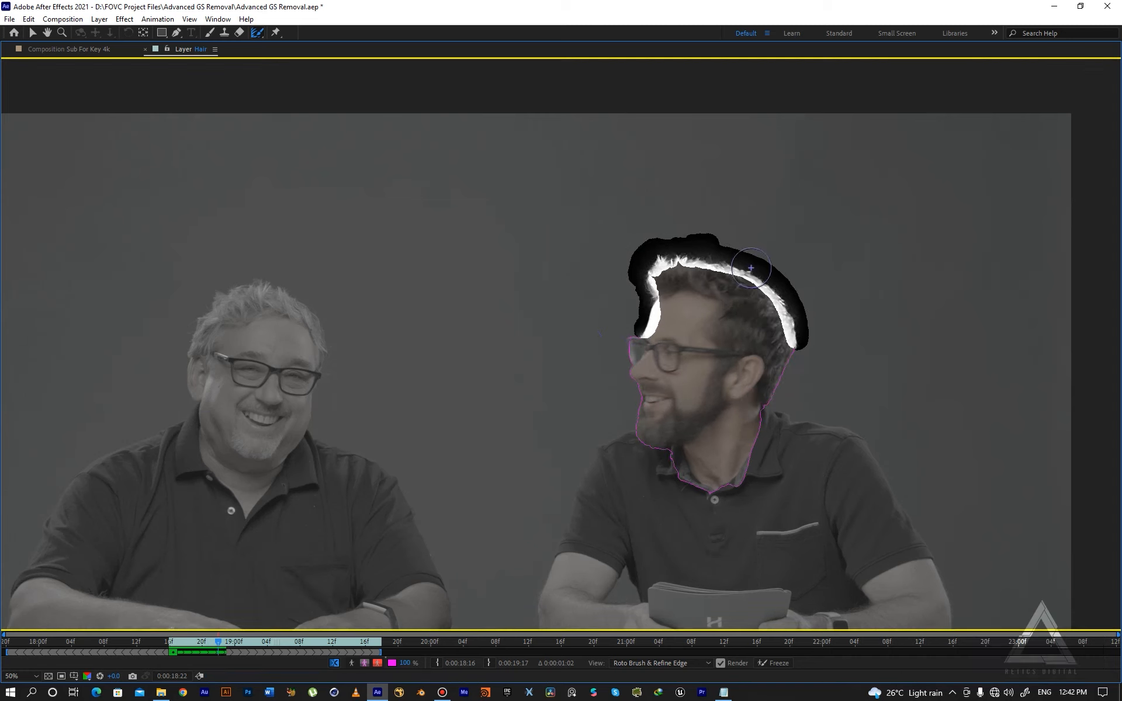
key("Page_Down")
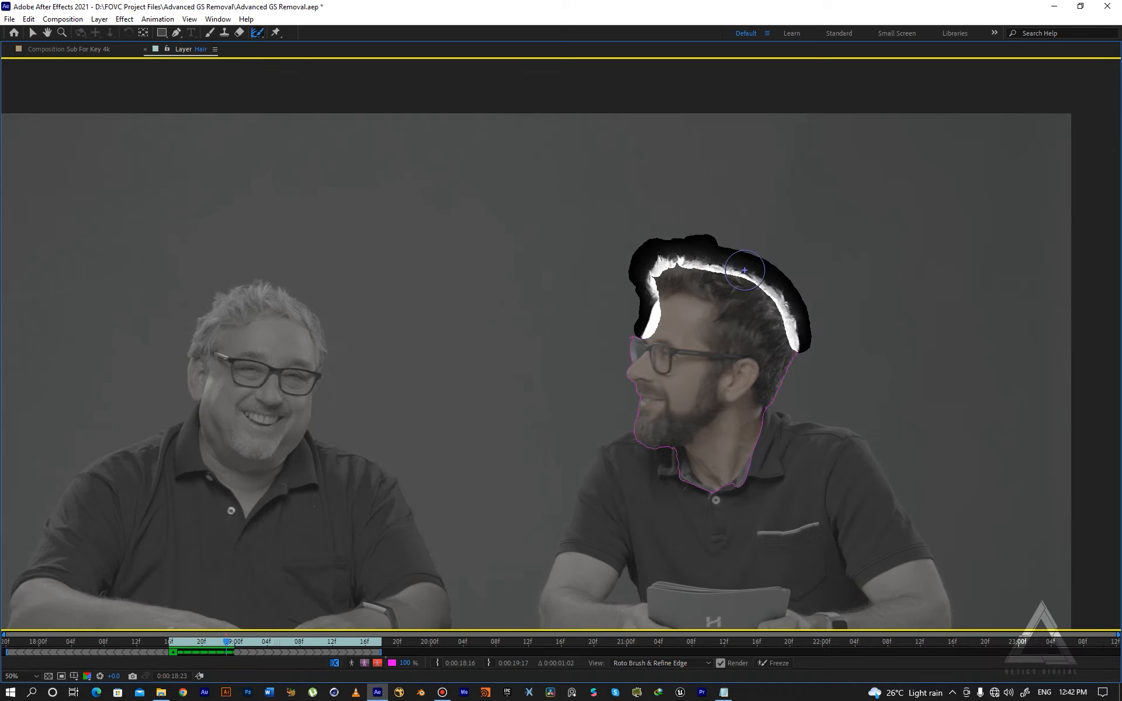
key("Page_Down")
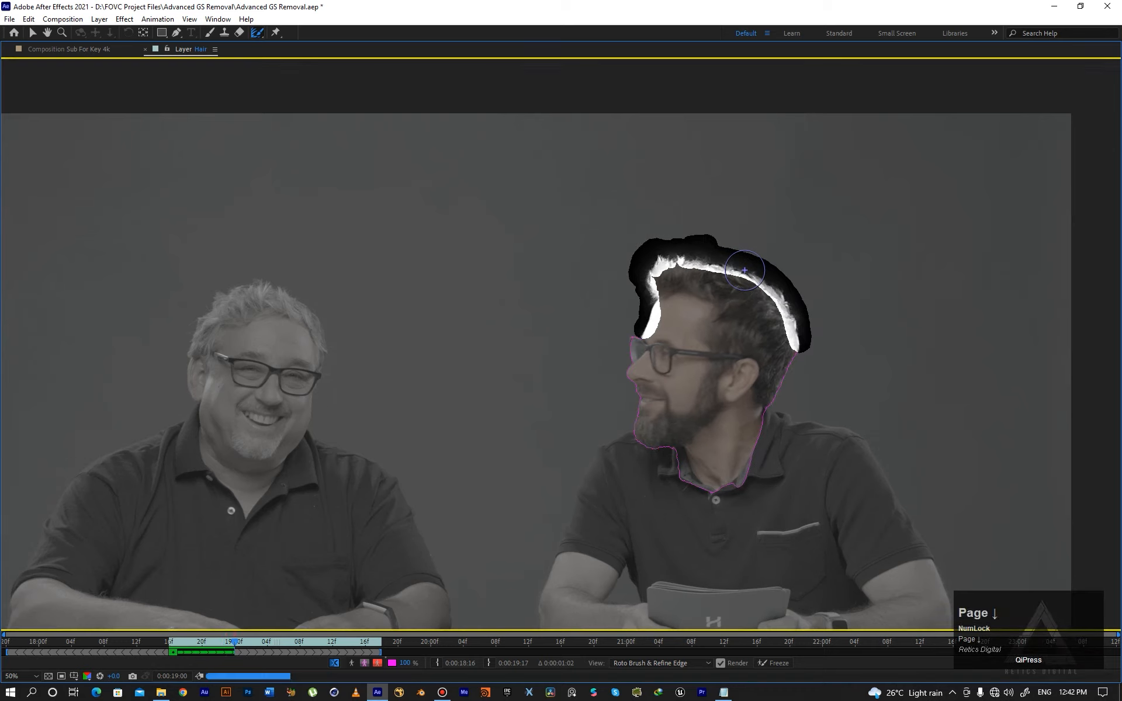
key("Page_Down")
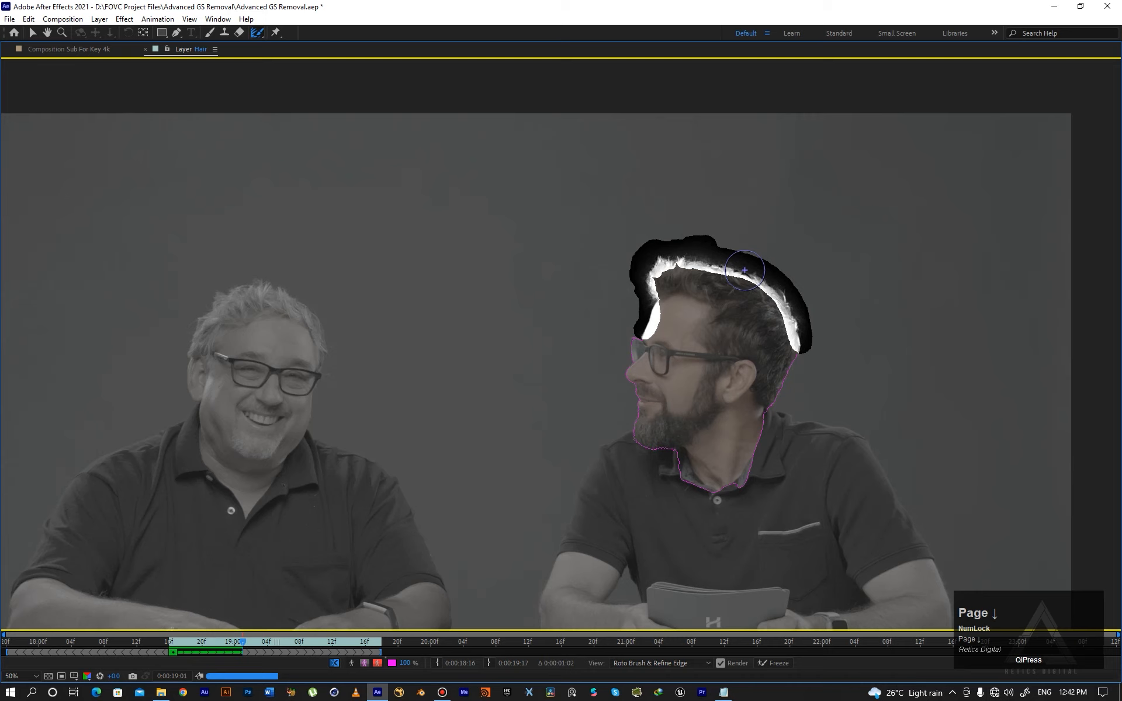
key("Page_Down")
key("Page_Down")
key("Page_Down")
key("Page_Down")
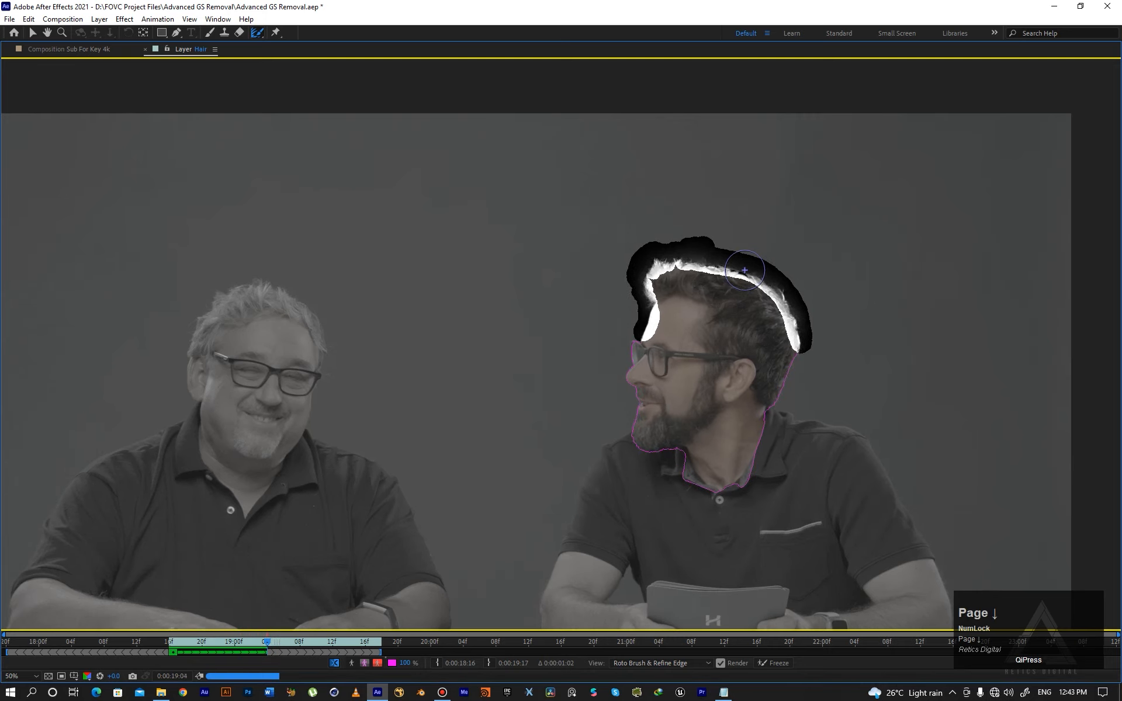
key("Page_Down")
key("Page_Down")
key("Page_Down")
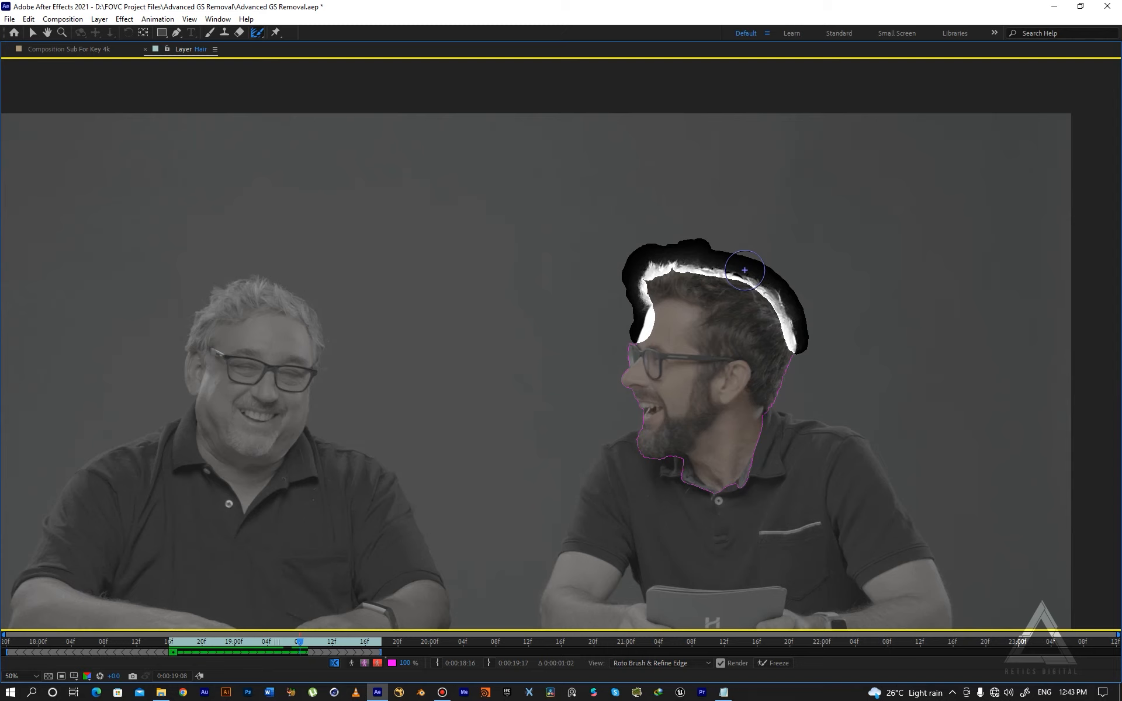
- Play and keep stepping through the following frames to review the hair edge tracking
key("space")
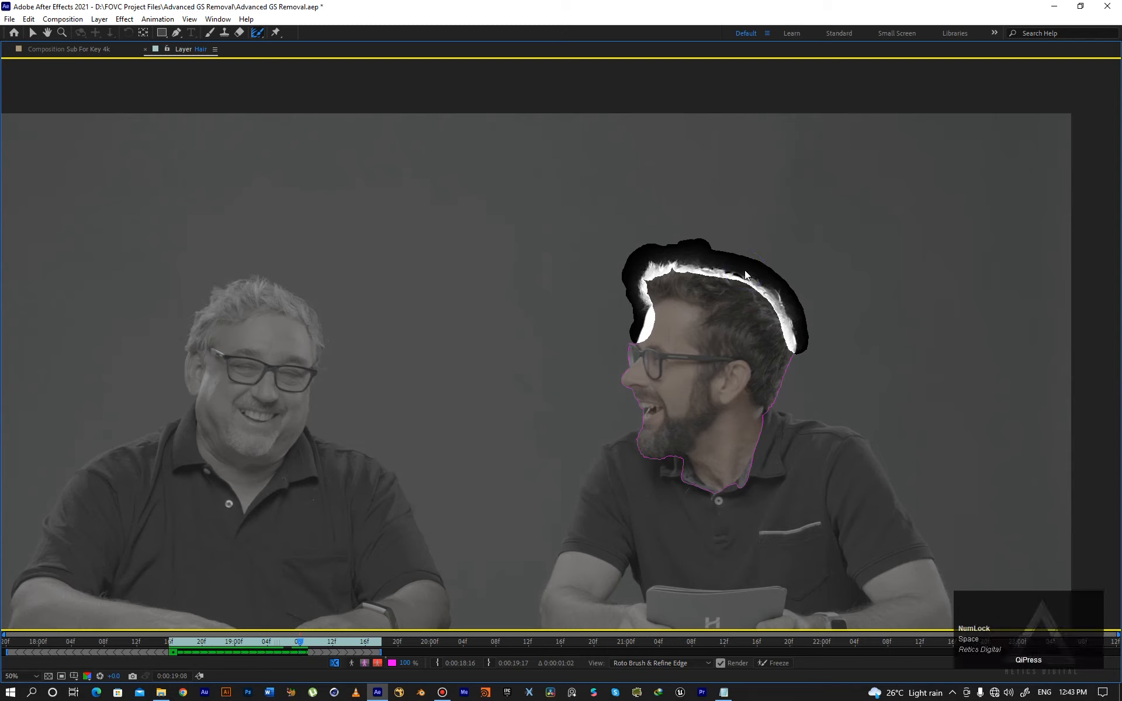
key("space")
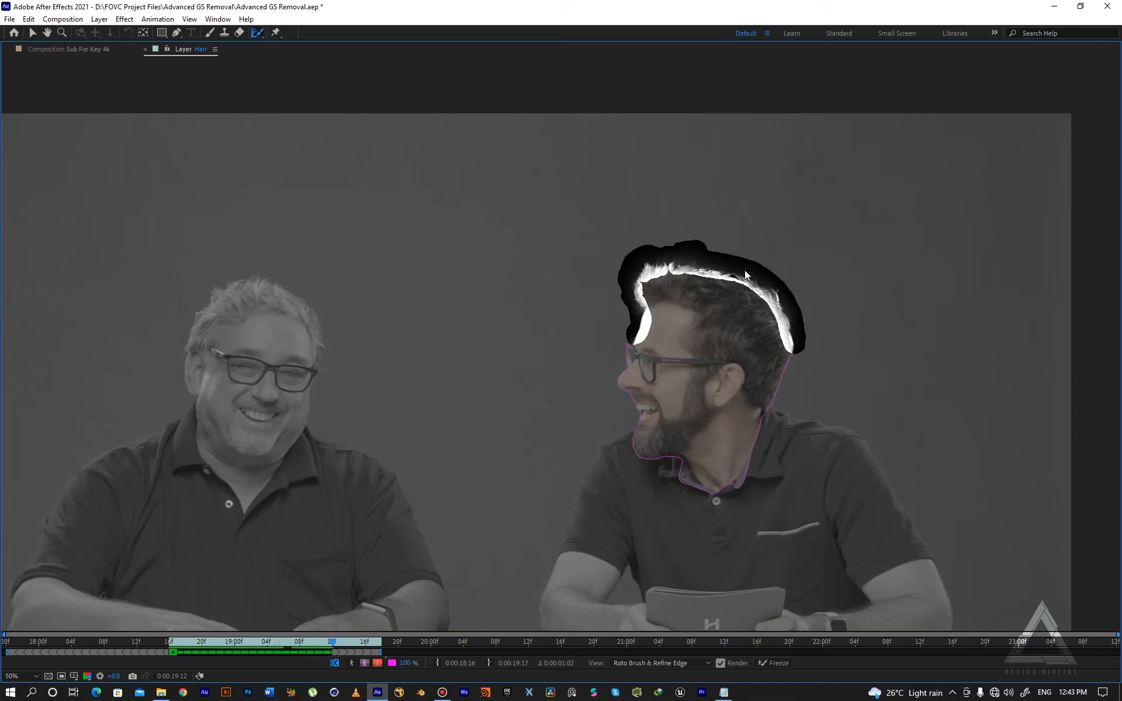
key("Page_Down")
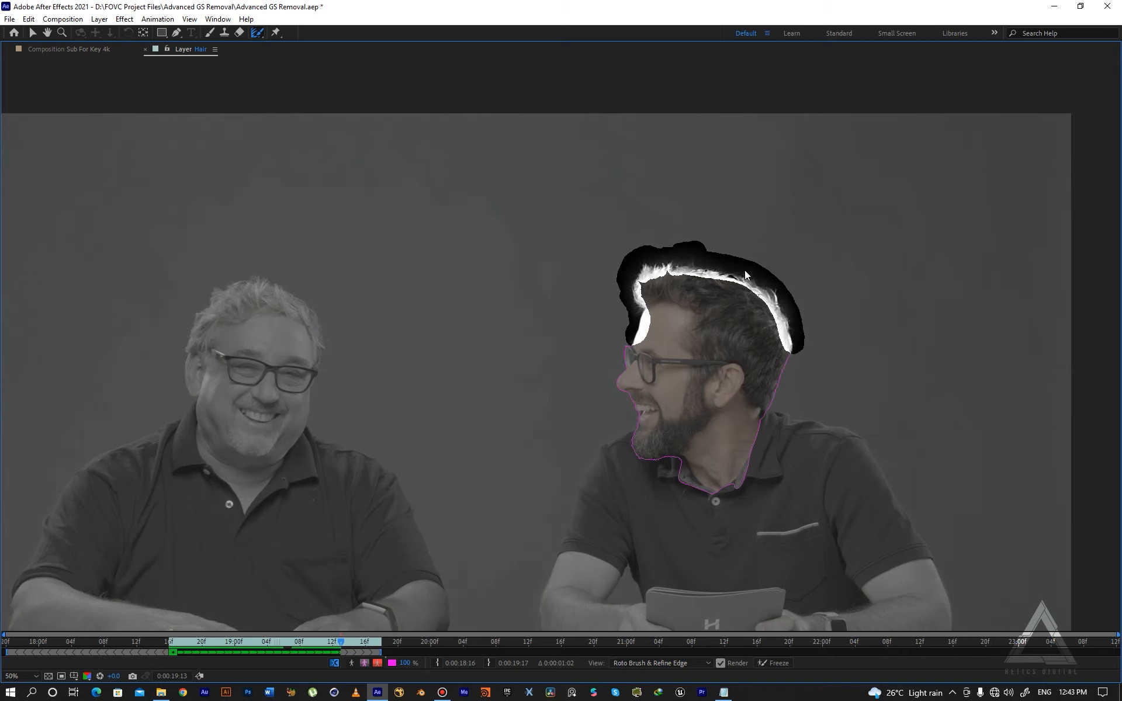
key("Page_Down")
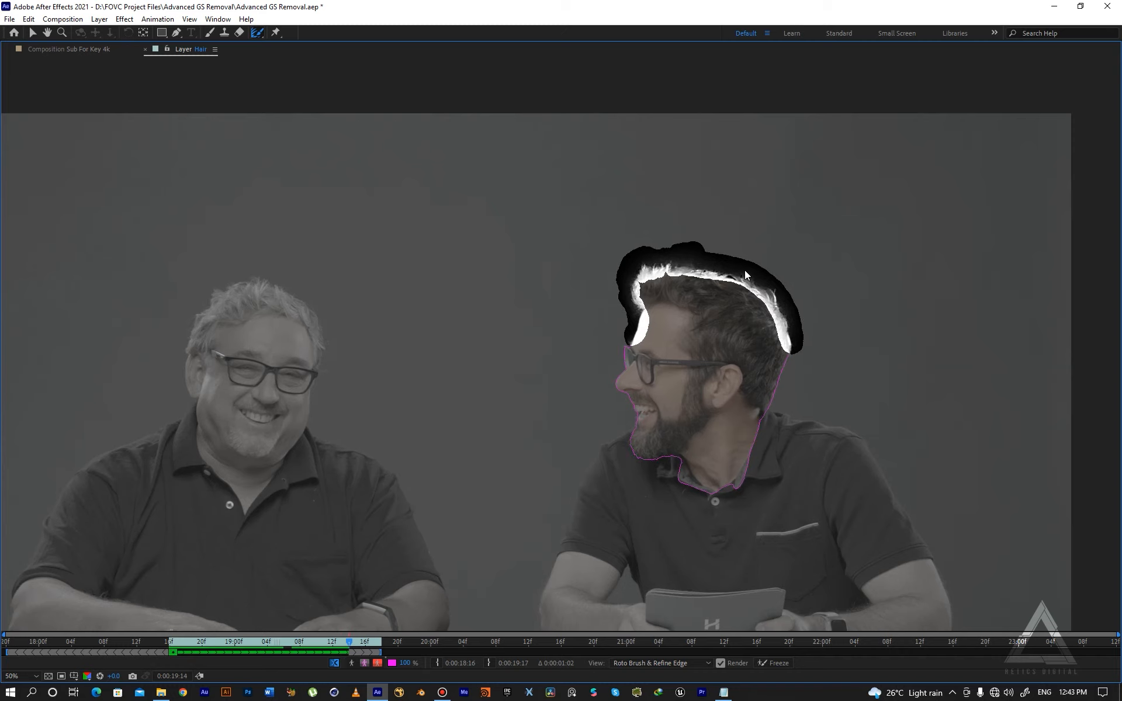
key("Page_Down")
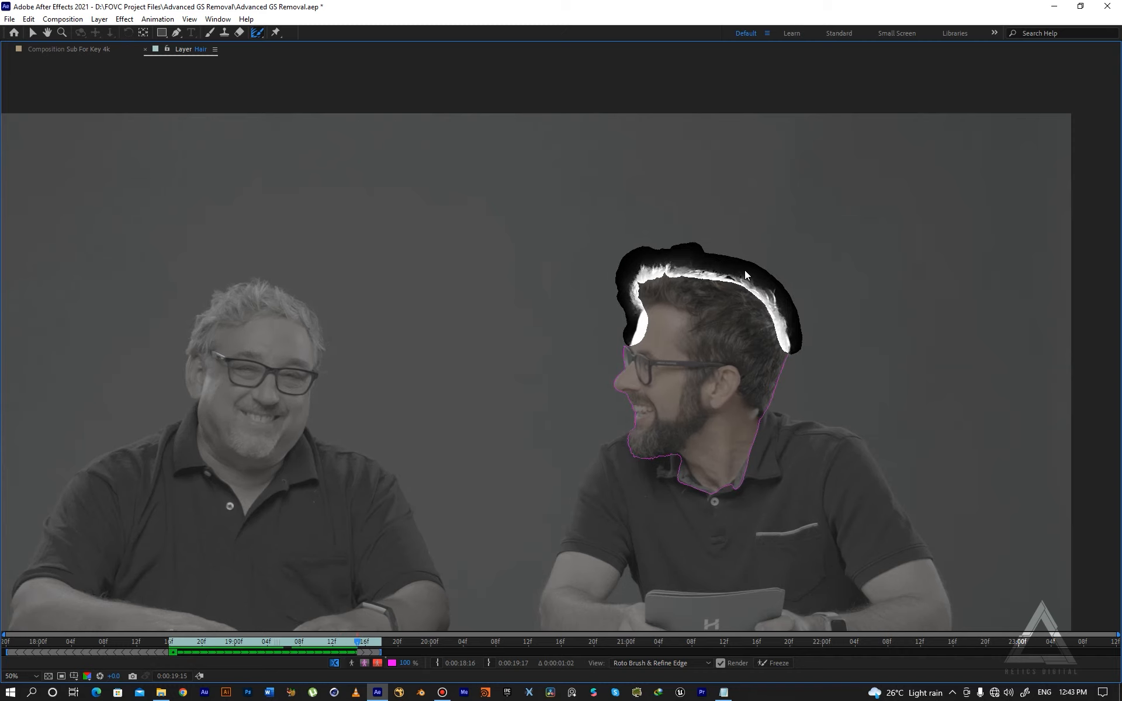
key("Page_Down")
key("Page_Down")
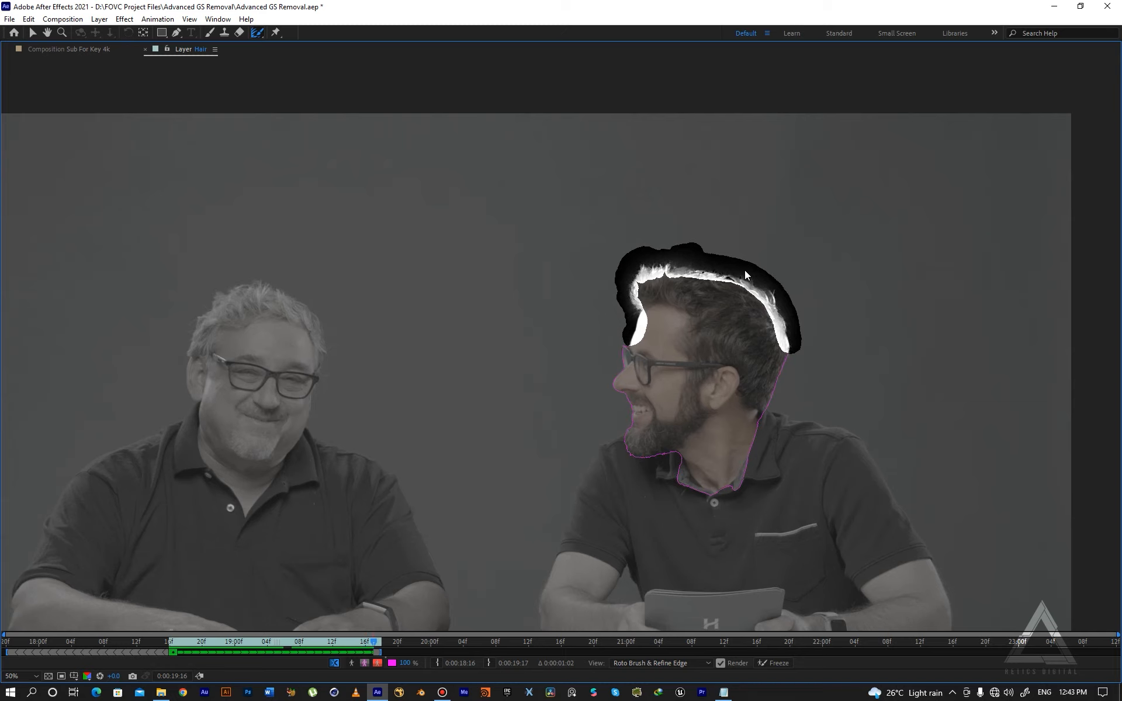
- Return to the start of the span and freeze the Roto Brush and Refine Edge propagation
key("space")
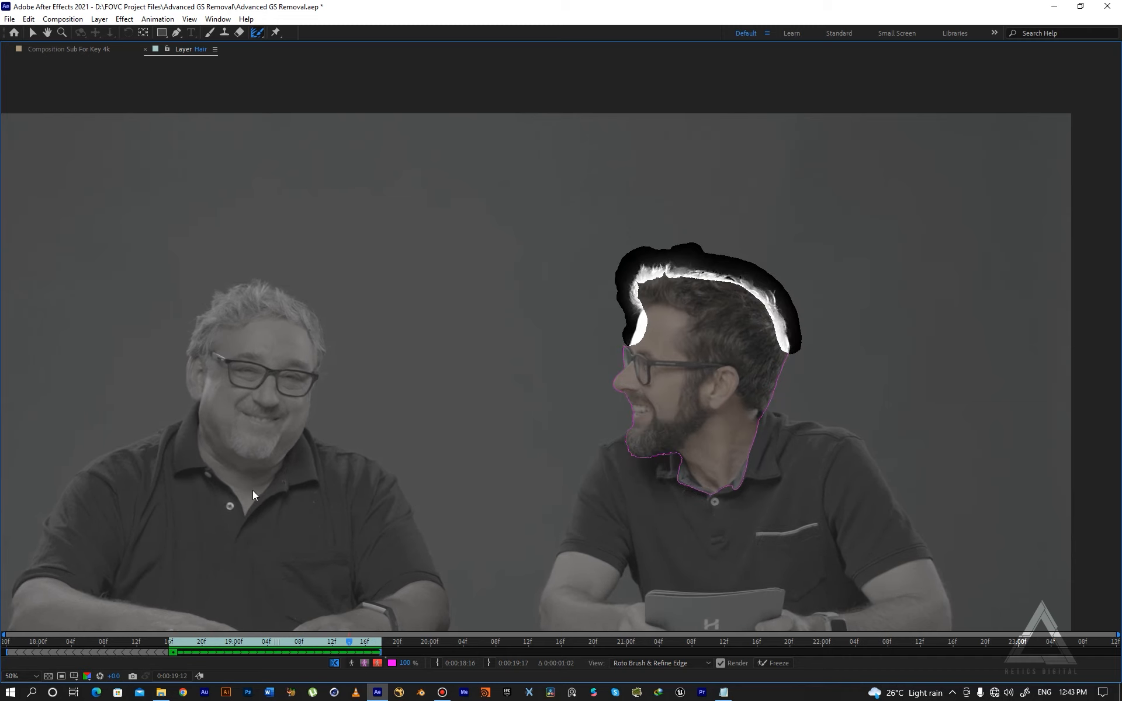
key("space")
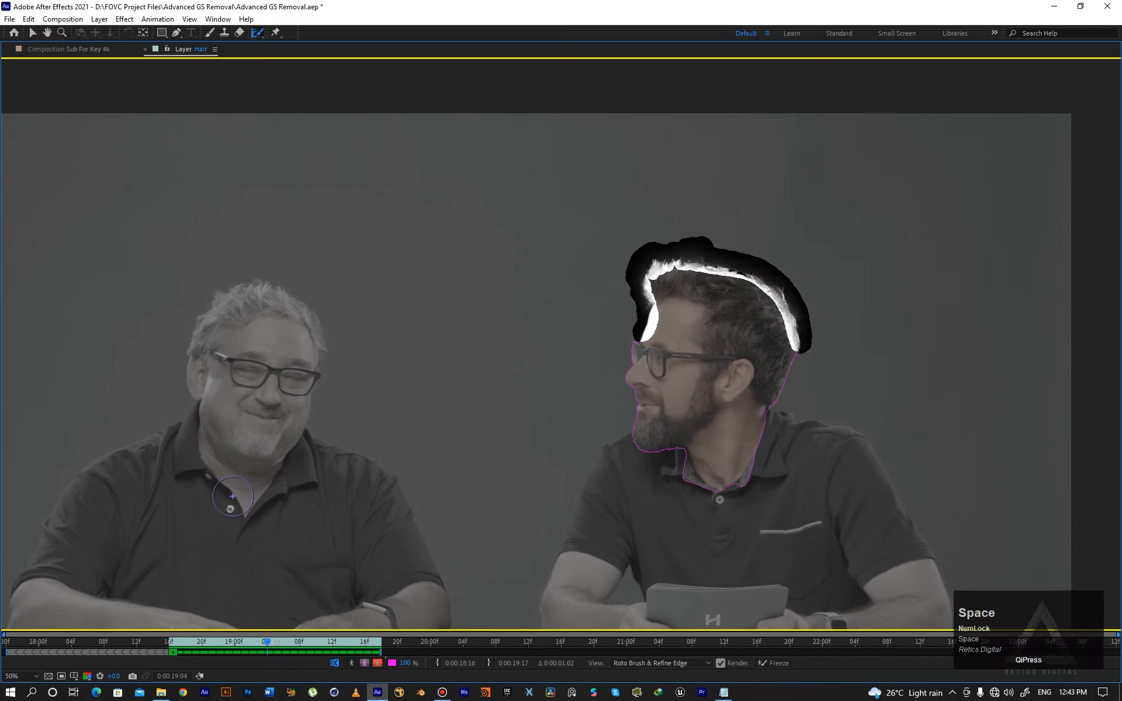
left_click(772, 662)
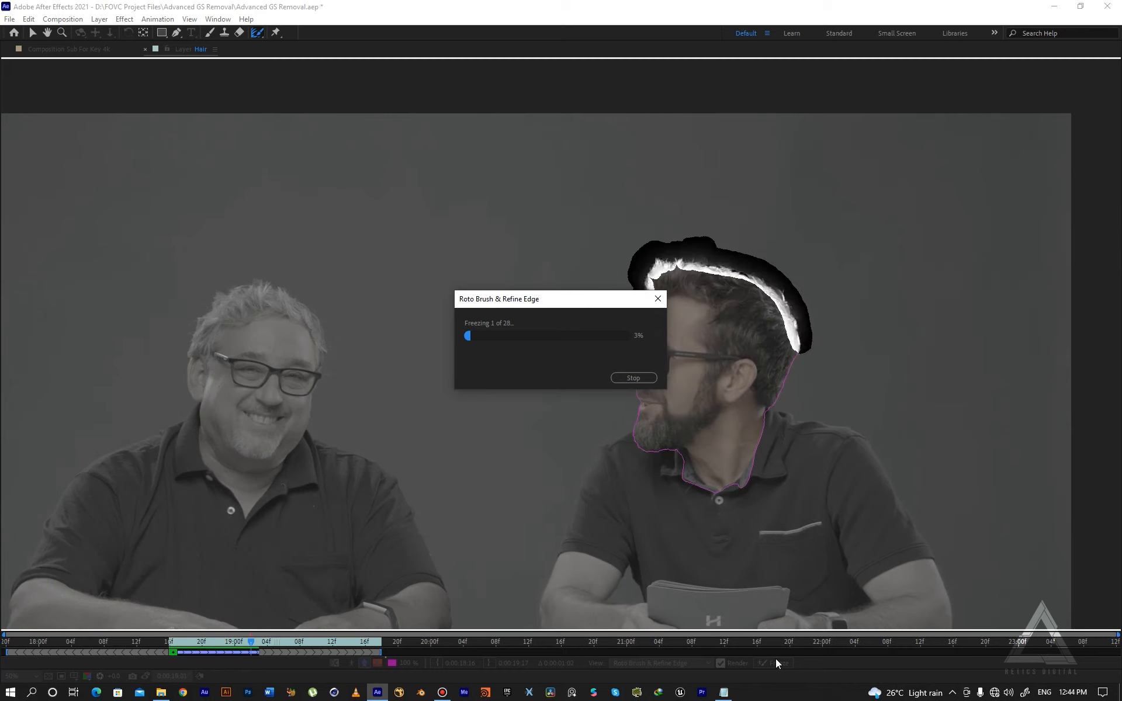
- Scrub through the frozen span to review the hair matte, then restore the panels and return to the composition view
left_click(633, 378)
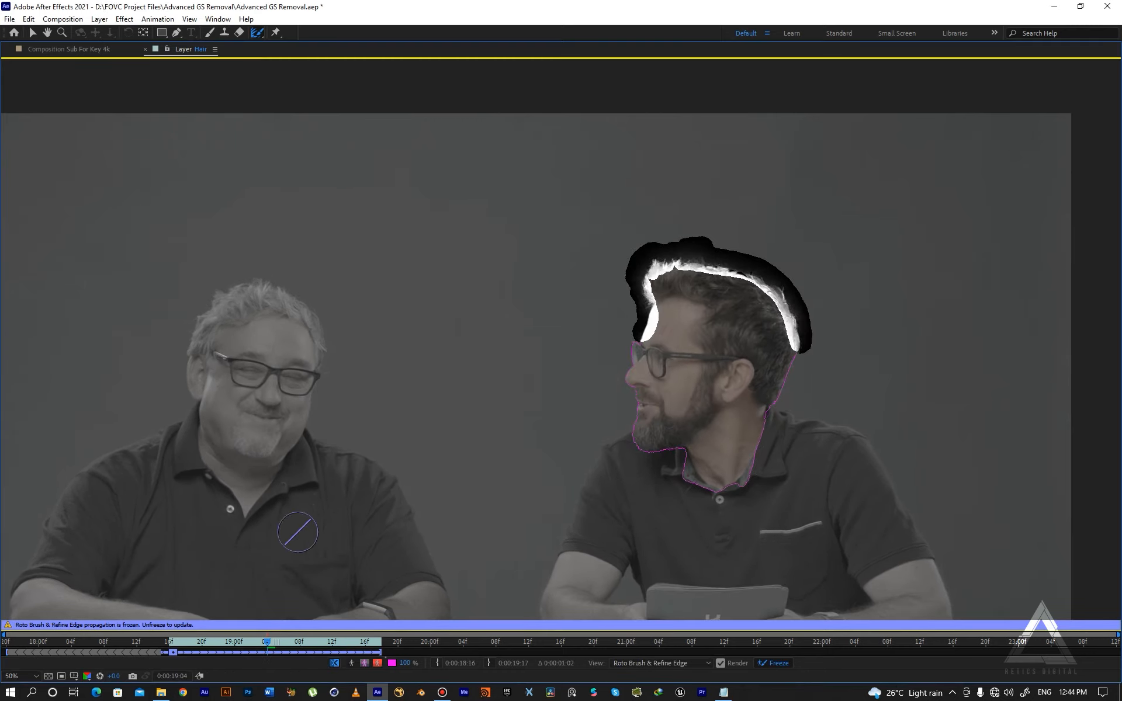
left_click_drag(269, 641, 212, 643)
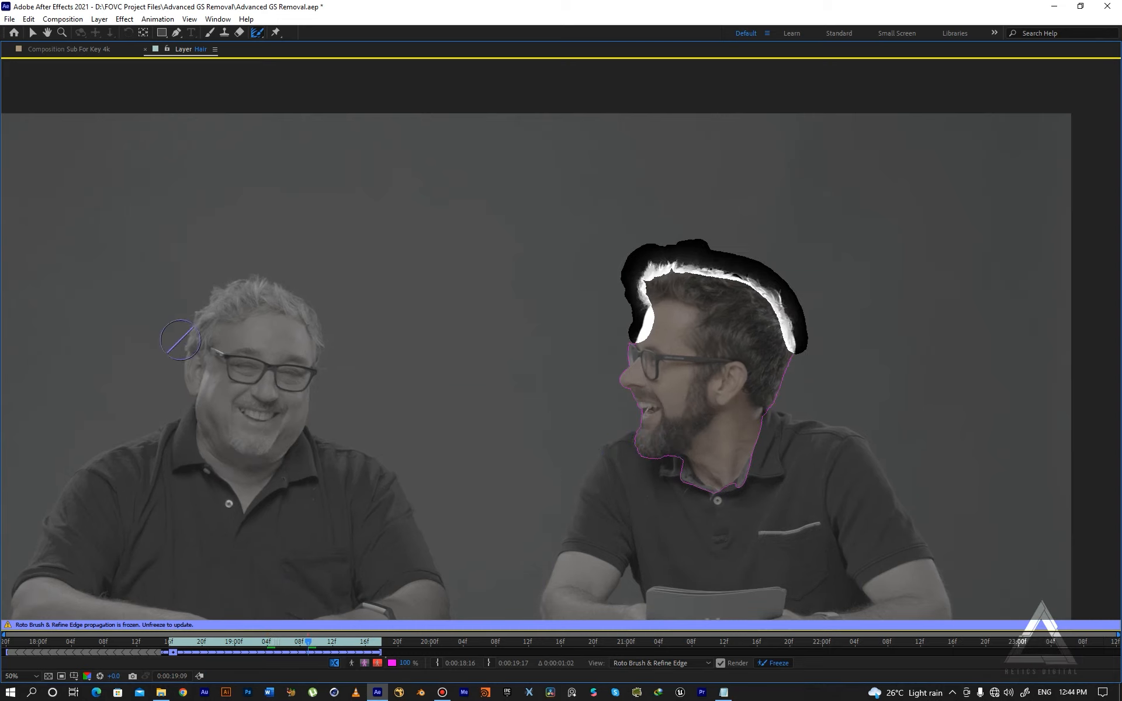
key("grave")
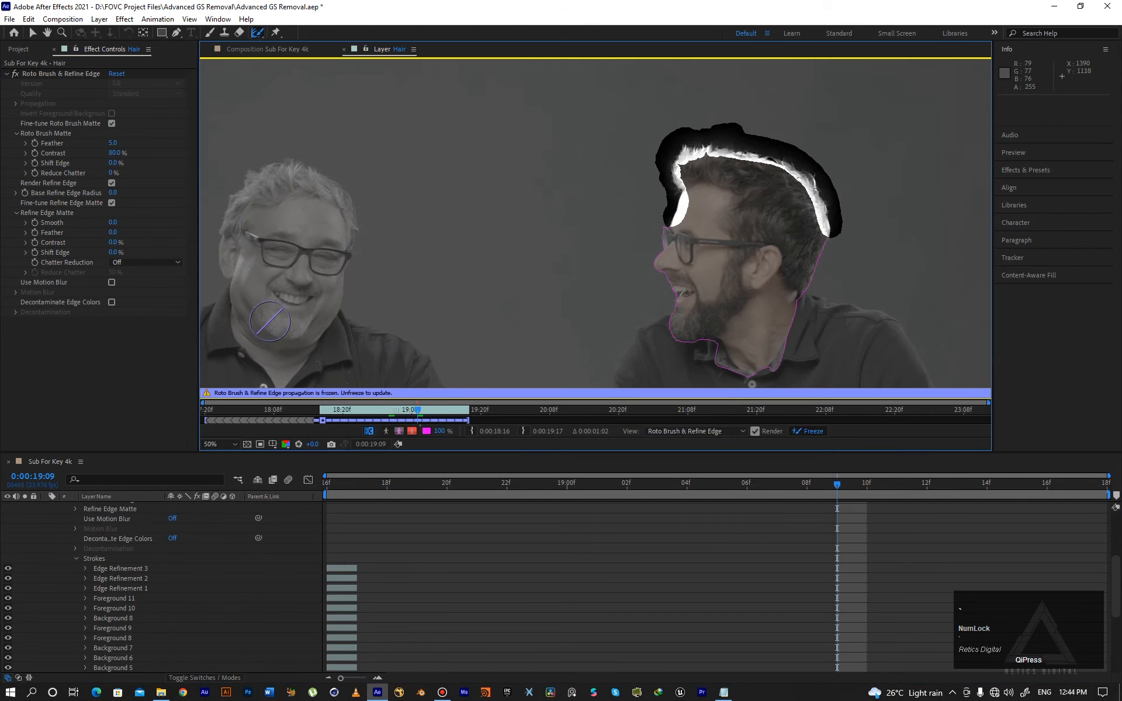
left_click(292, 50)
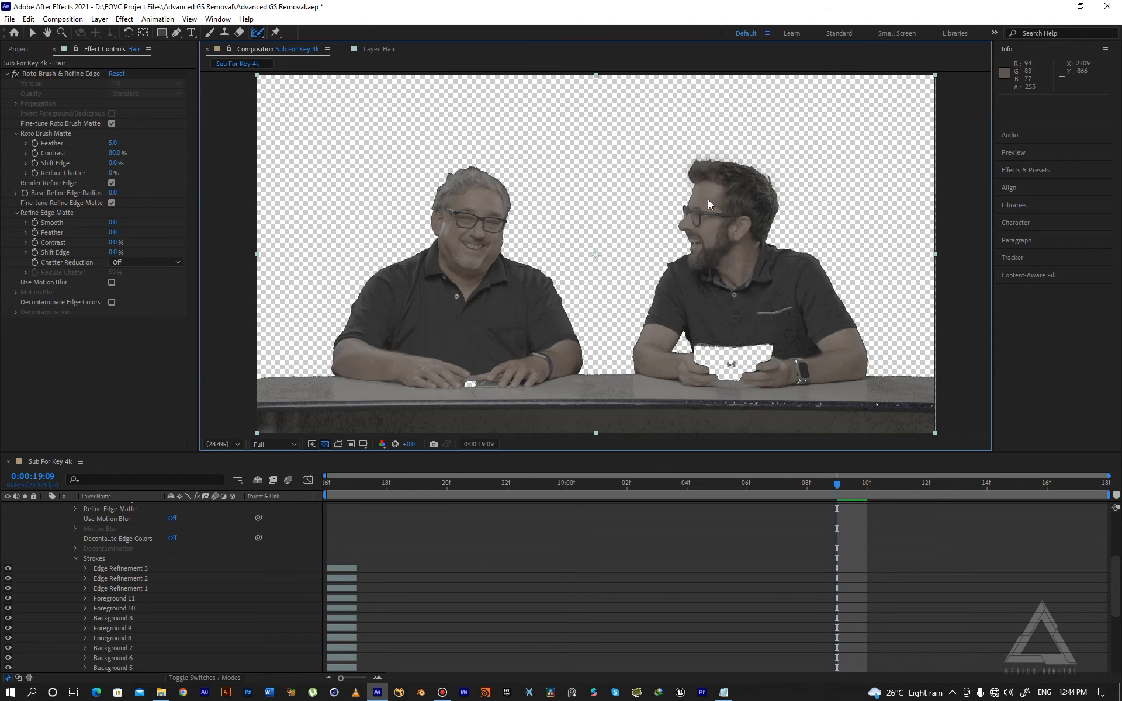
- Collapse the Hair layer's properties and toggle the Keyed layer's visibility to compare the isolated head with the full key
left_click(220, 538)
scroll(246, 520, "up", 4)
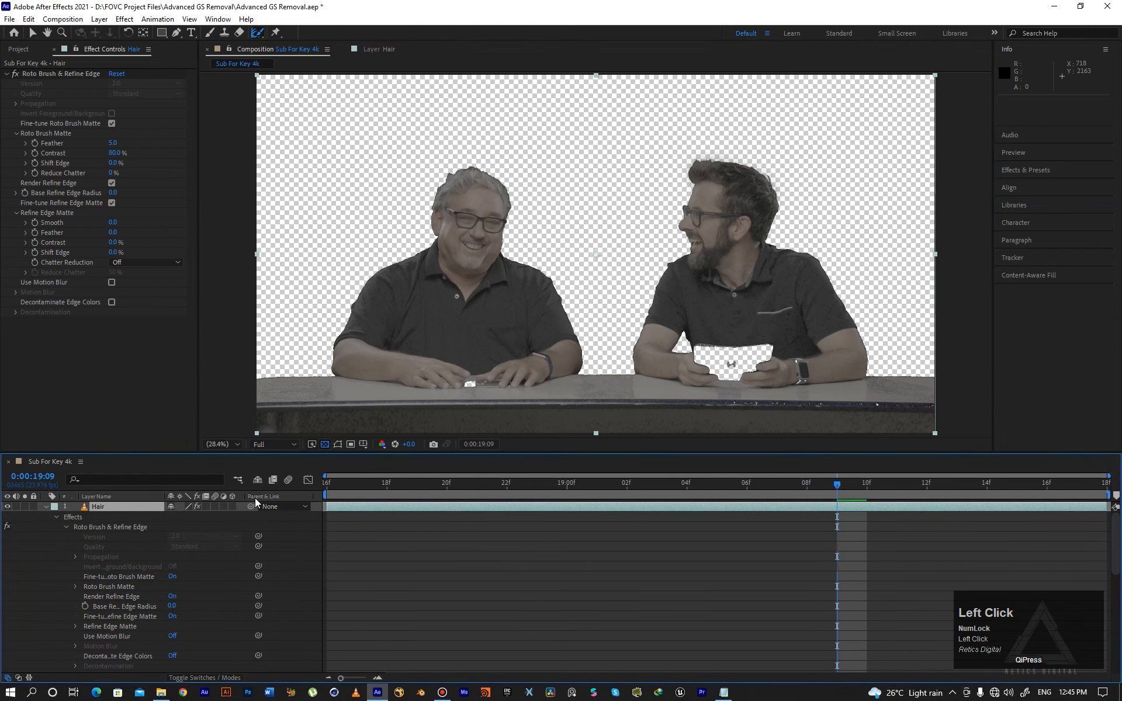
left_click(47, 507)
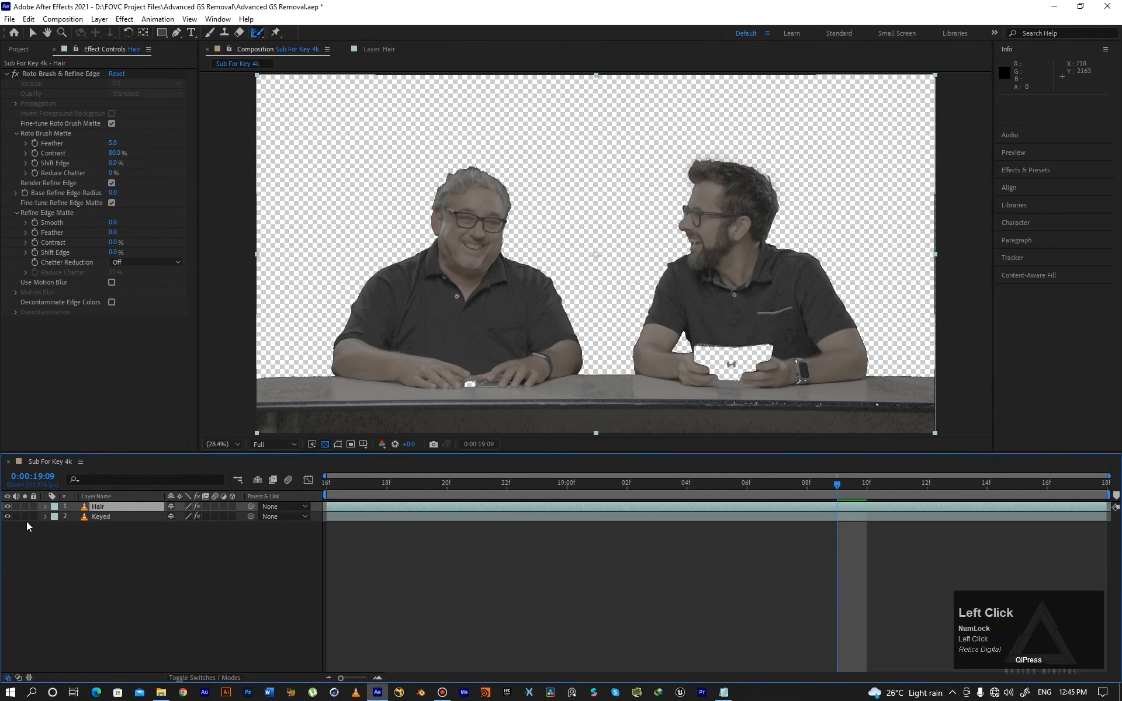
left_click(7, 517)
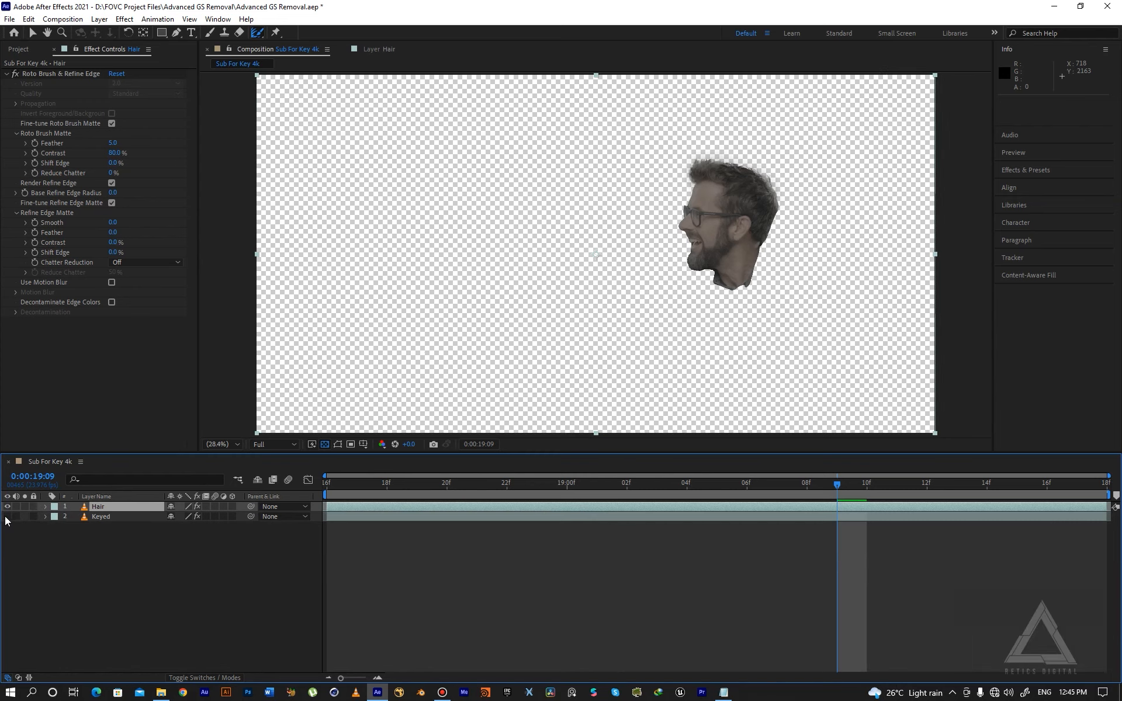
left_click(6, 522)
left_click(8, 517)
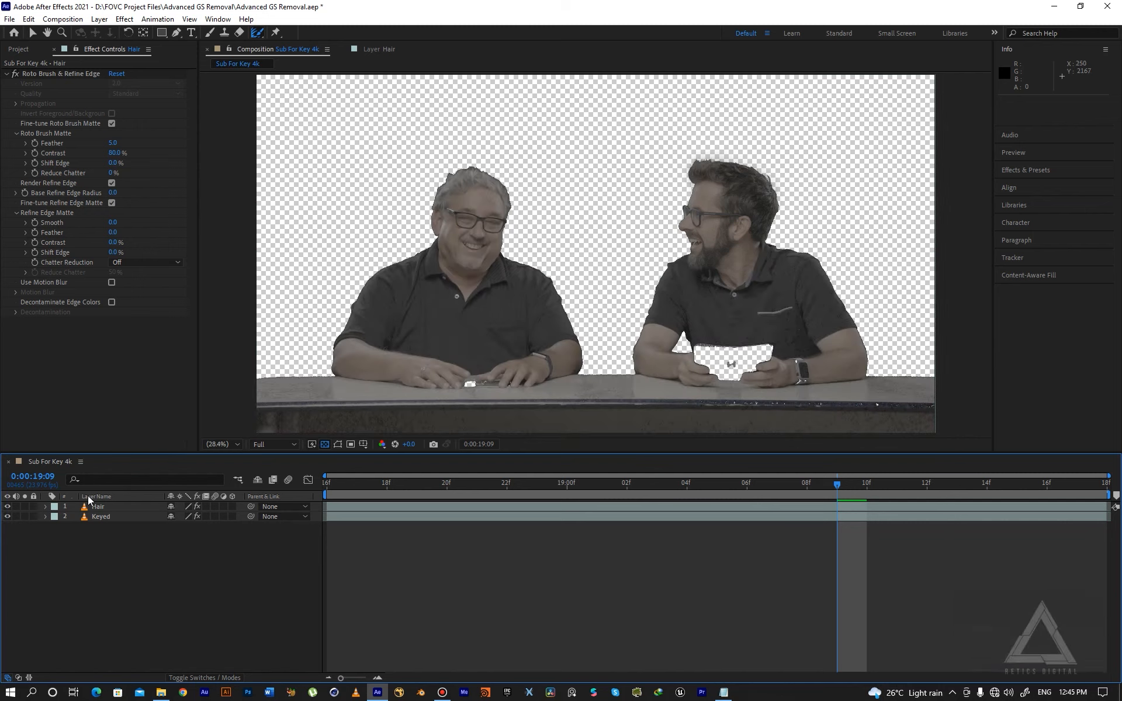
left_click(7, 507)
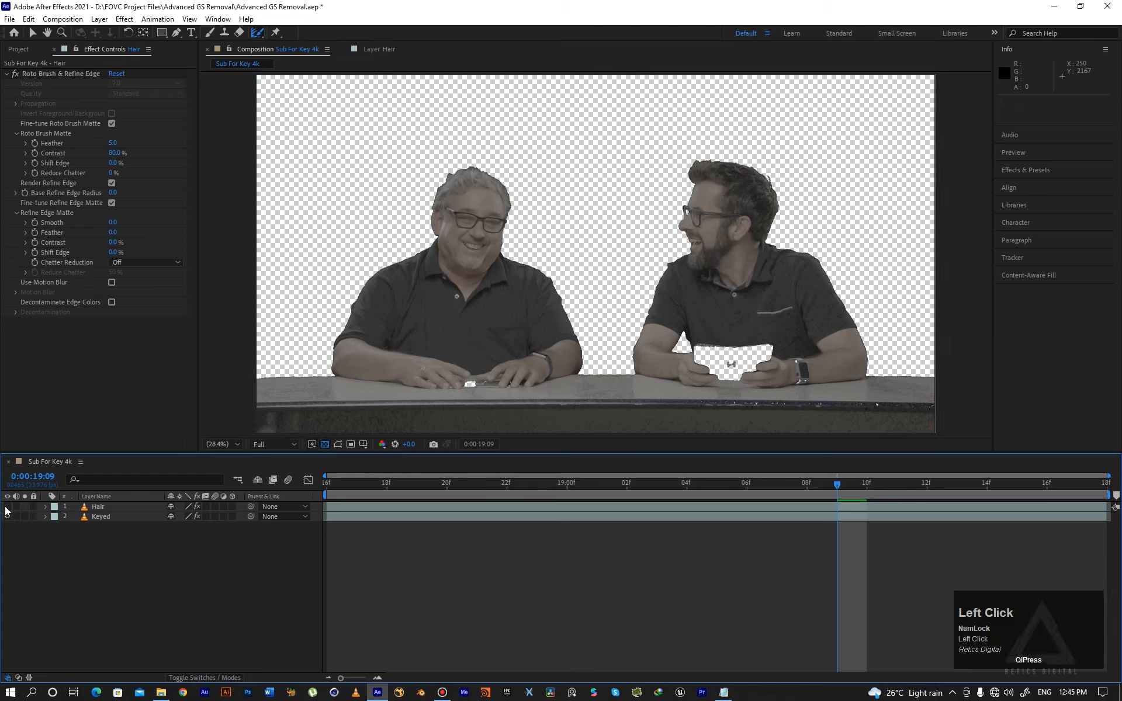
left_click(7, 507)
left_click(7, 514)
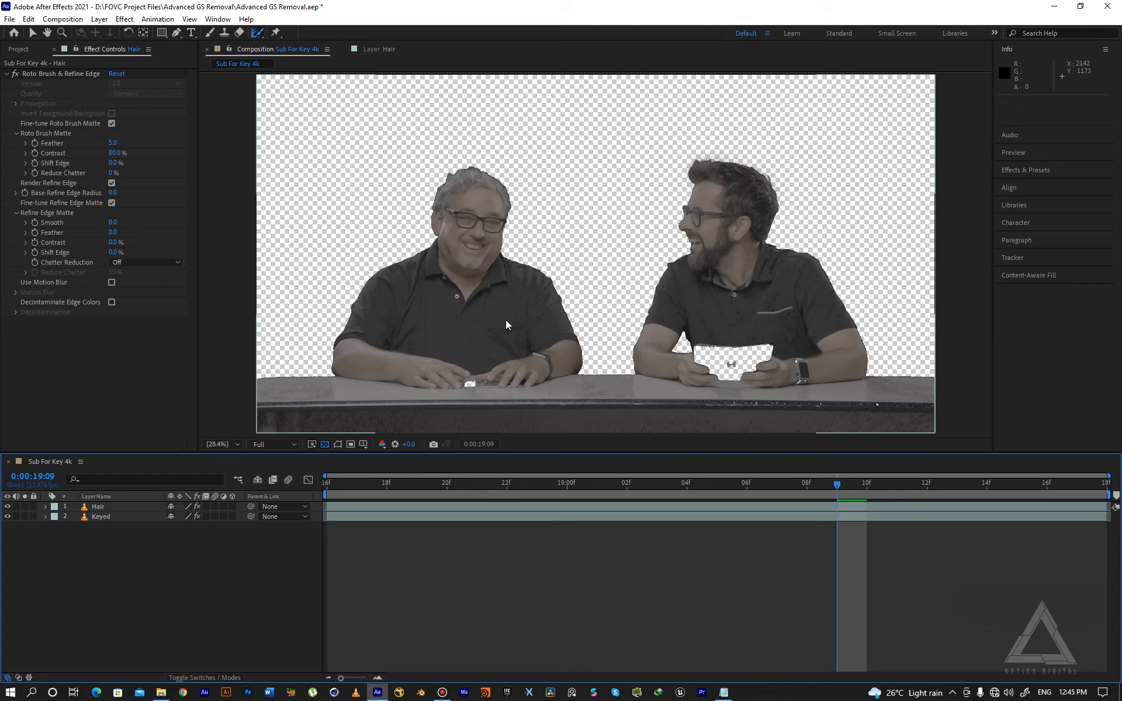
left_click(100, 510)
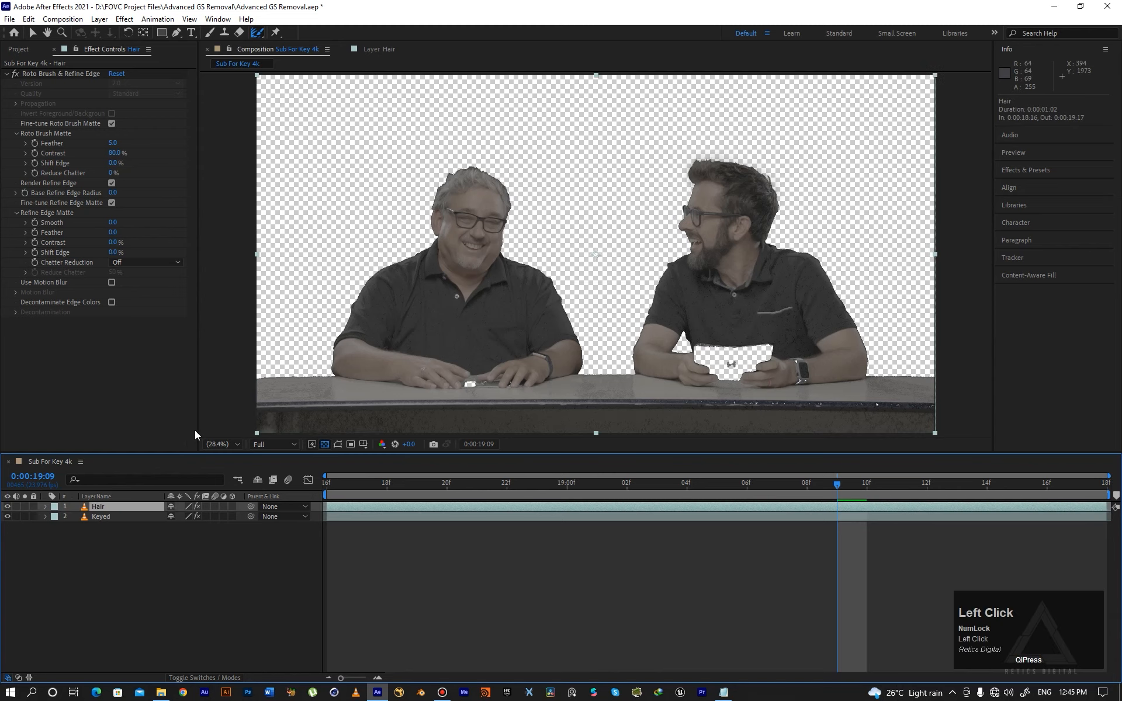
left_click(7, 516)
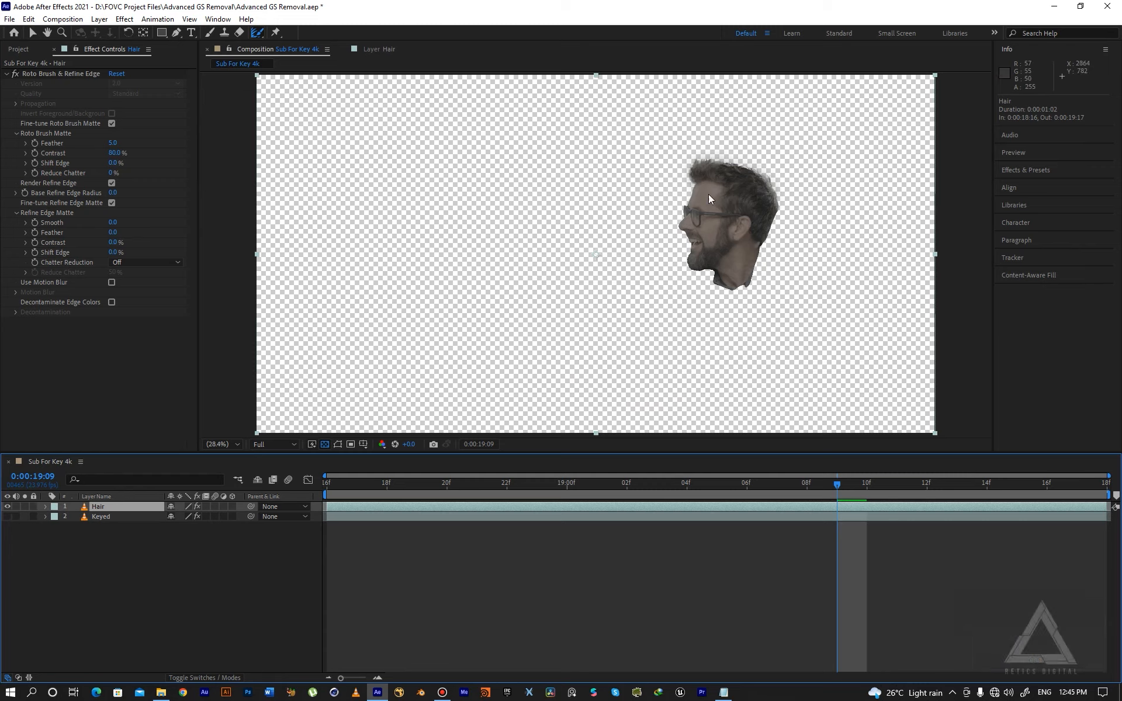
left_click(7, 517)
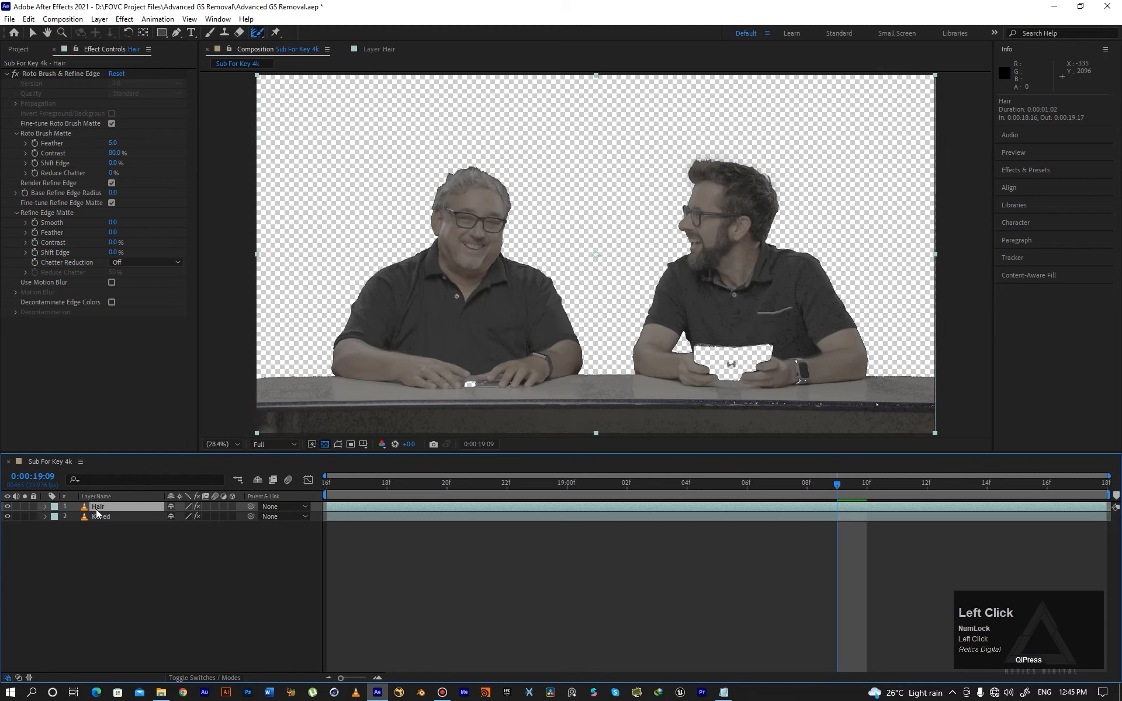
- Duplicate the Hair layer and delete the Roto Brush & Refine Edge effect from the copy Hair 2
left_click(99, 517)
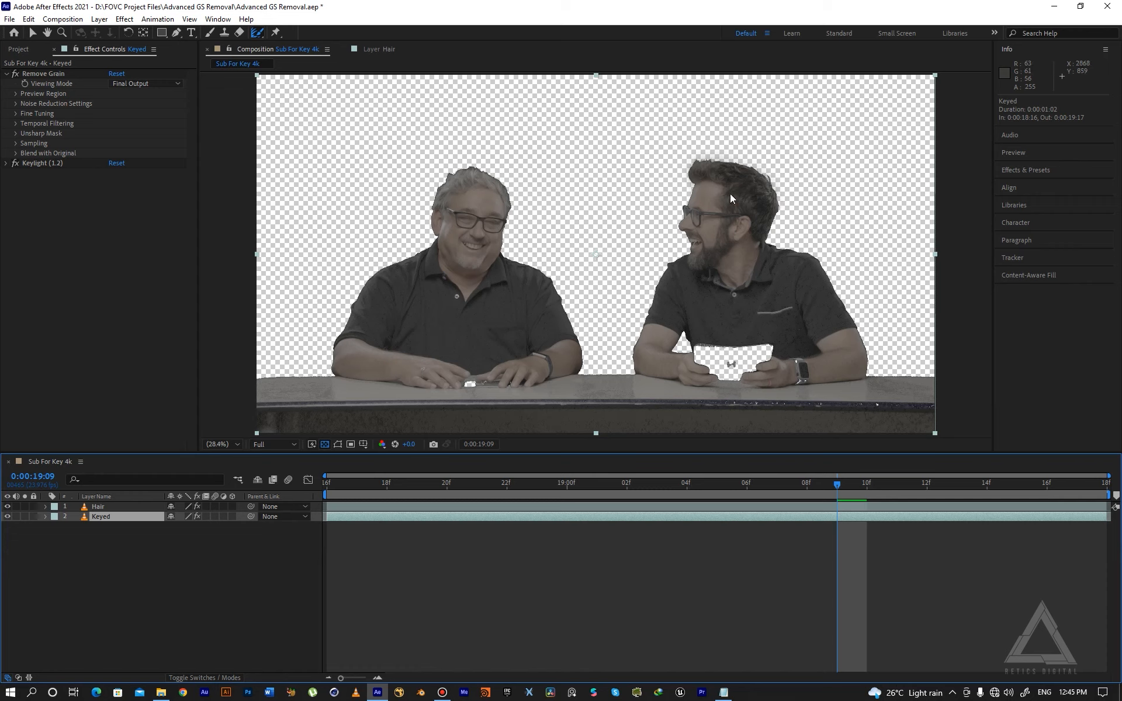
left_click(98, 507)
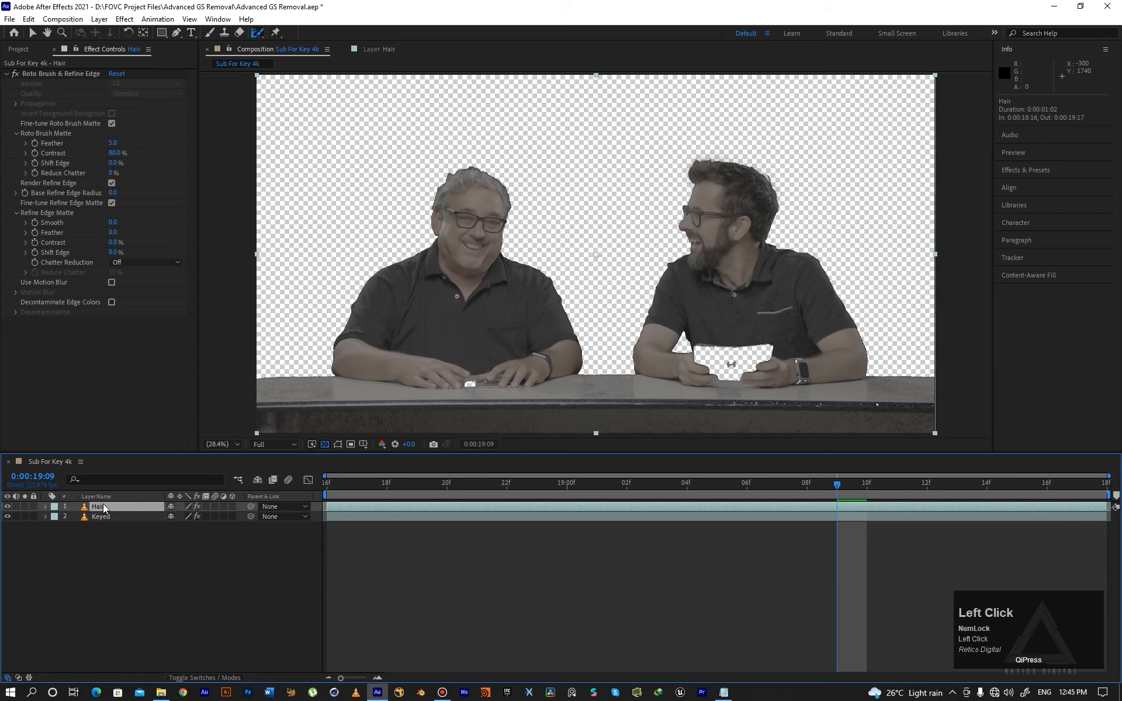
key("ctrl+d")
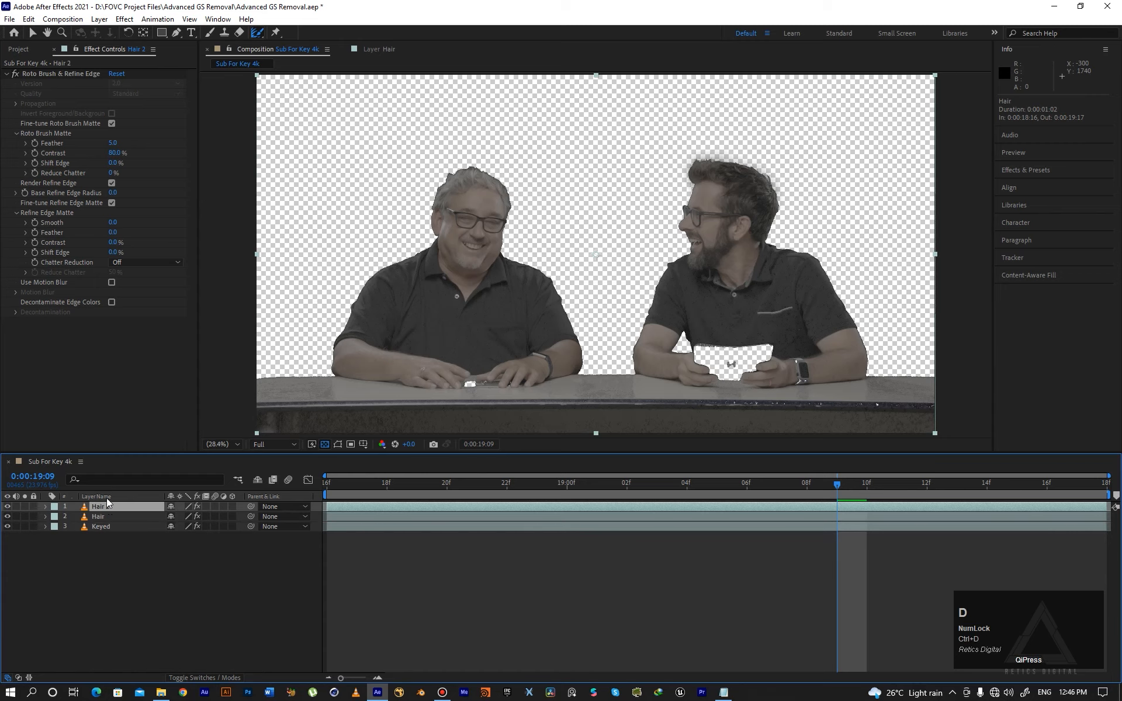
left_click(65, 73)
key("Delete")
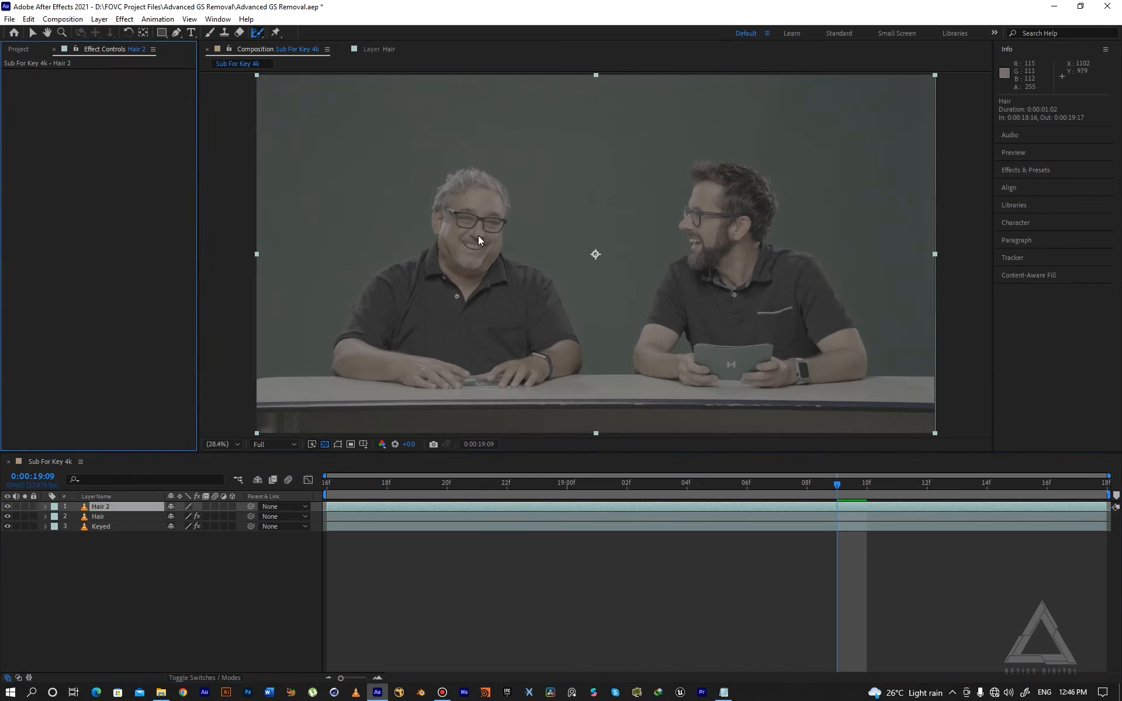
- Open Hair 2 in the Layer panel at the first frame and paint a Roto Brush stroke over the left man's head
left_click(321, 482)
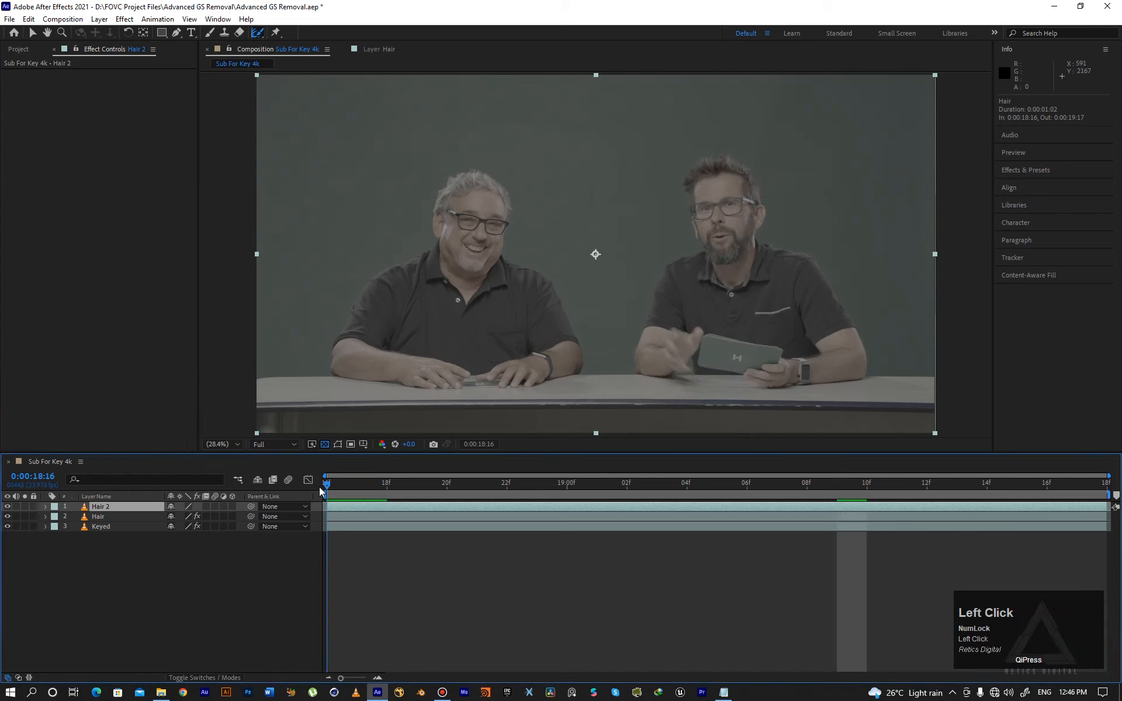
double_click(285, 263)
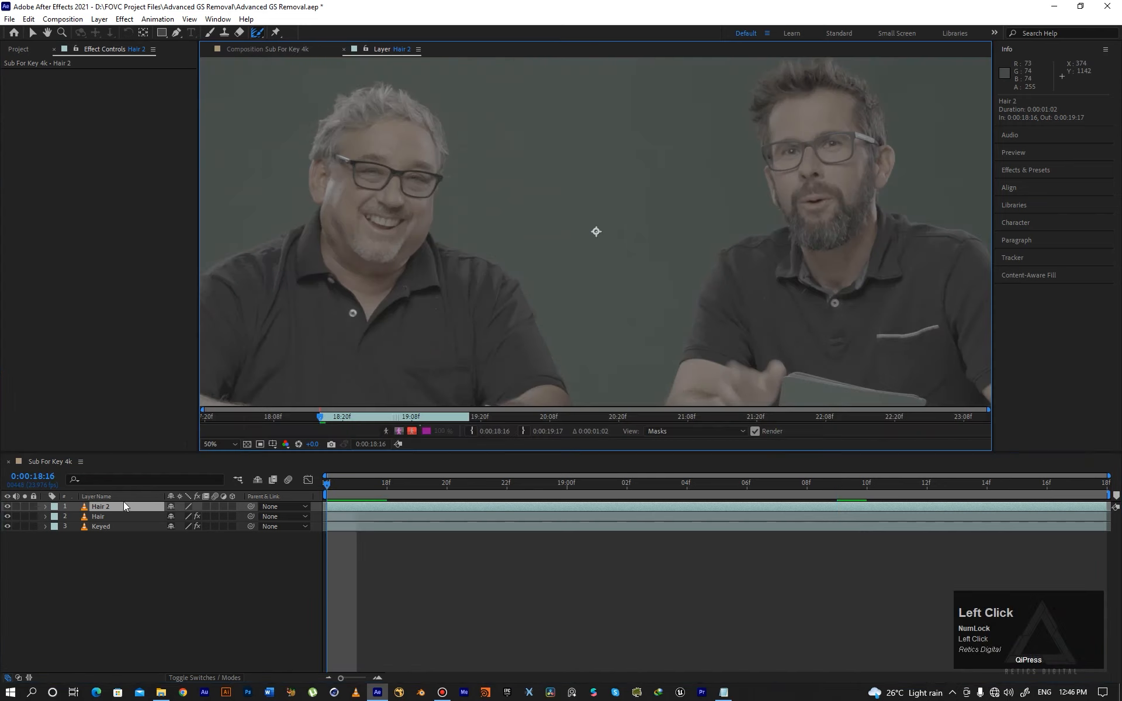
key("space")
left_click_drag(401, 218, 473, 282)
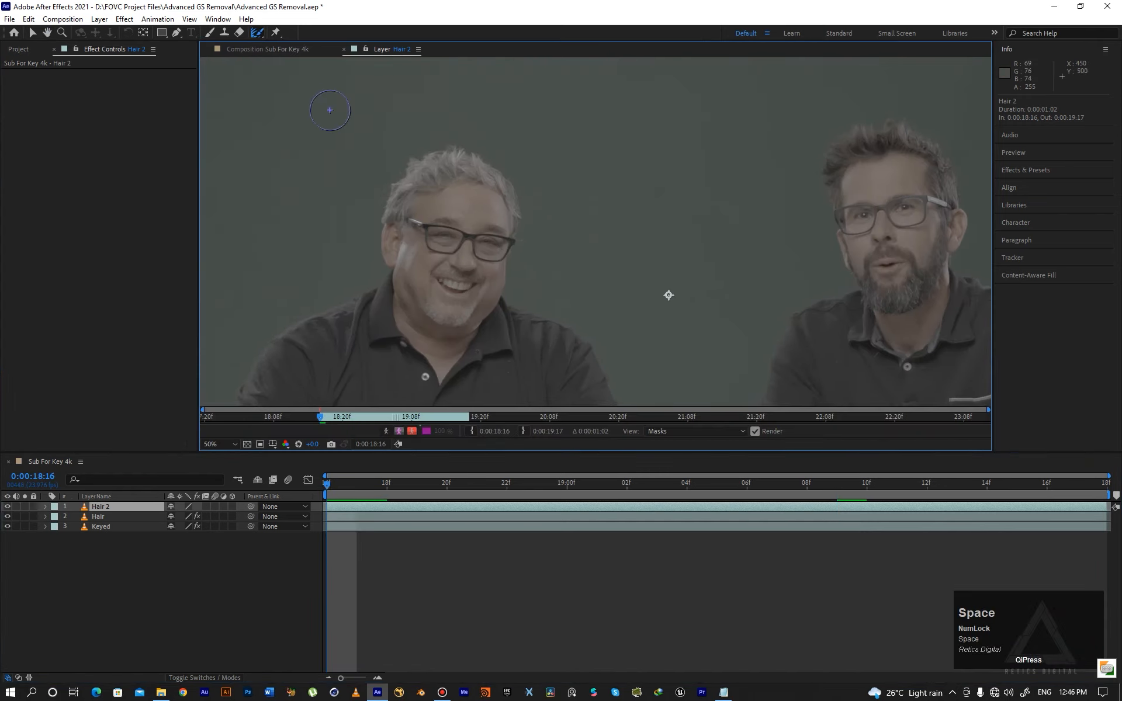
left_click(259, 33)
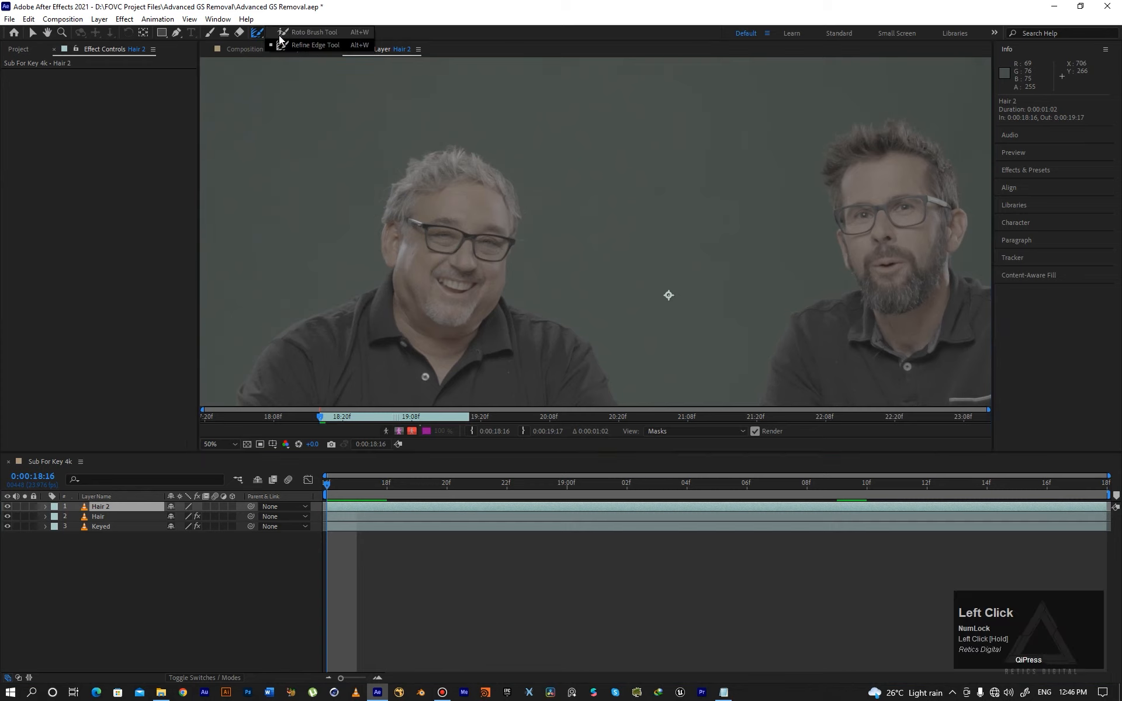
left_click(304, 32)
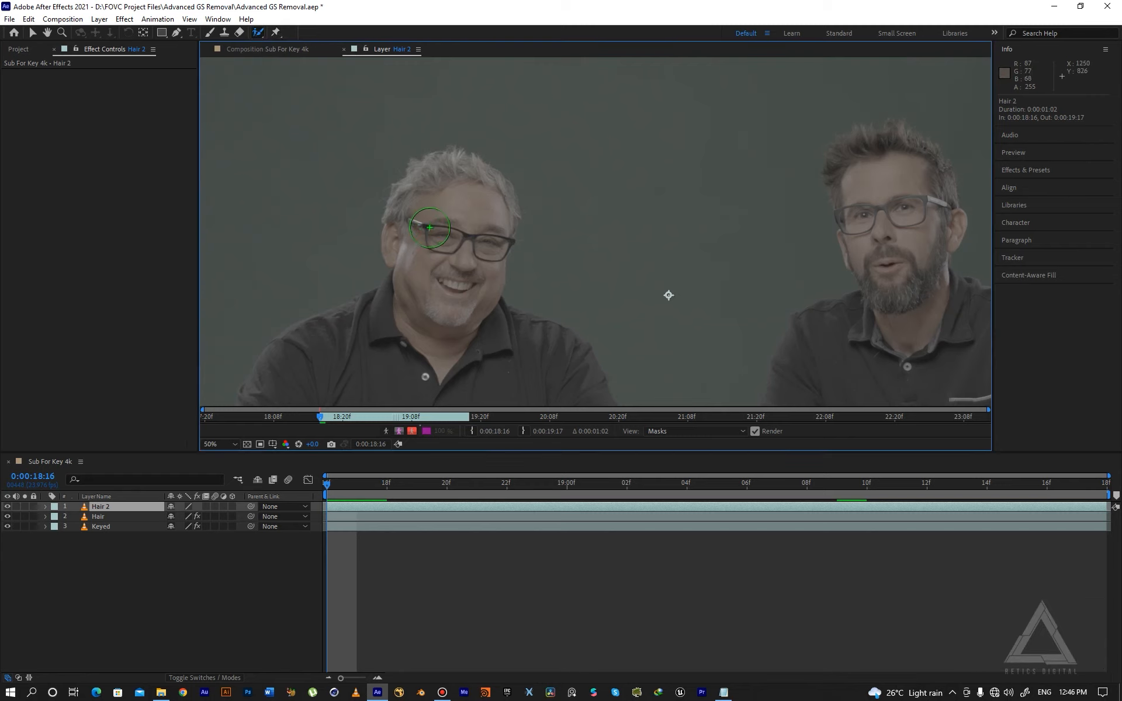
mouse_move(421, 221)
left_mouse_down()
mouse_move(484, 224)
mouse_move(455, 252)
mouse_move(404, 227)
mouse_move(480, 208)
mouse_move(486, 248)
mouse_move(470, 270)
left_mouse_up()
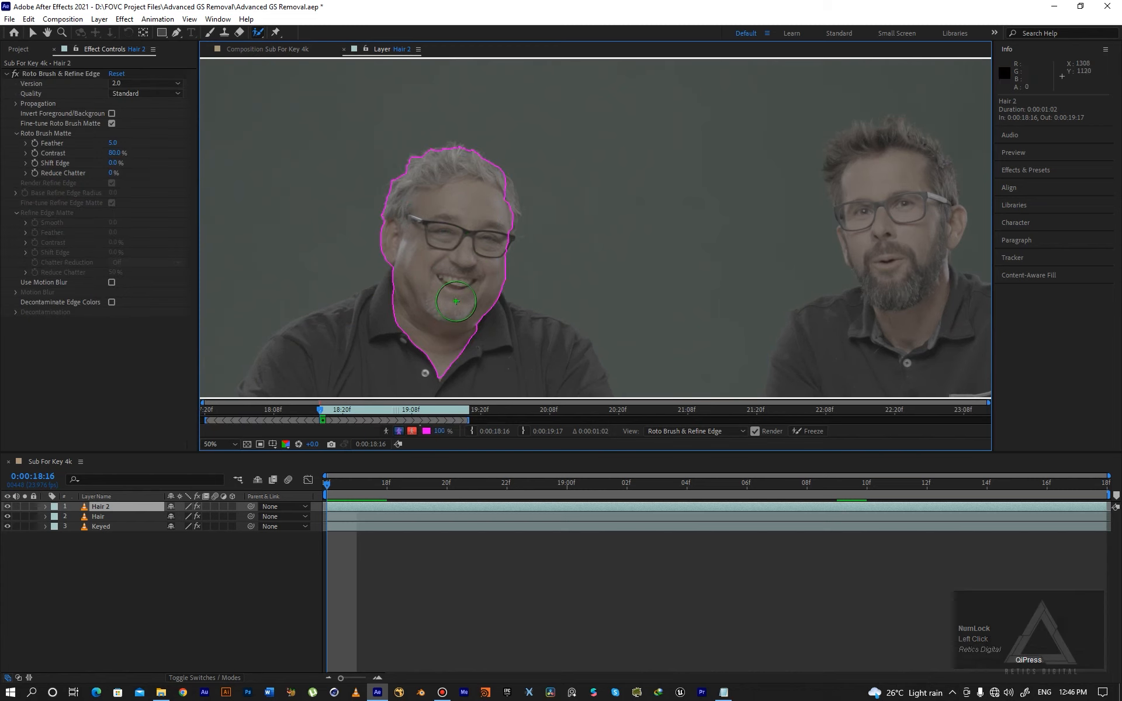
left_click(506, 204)
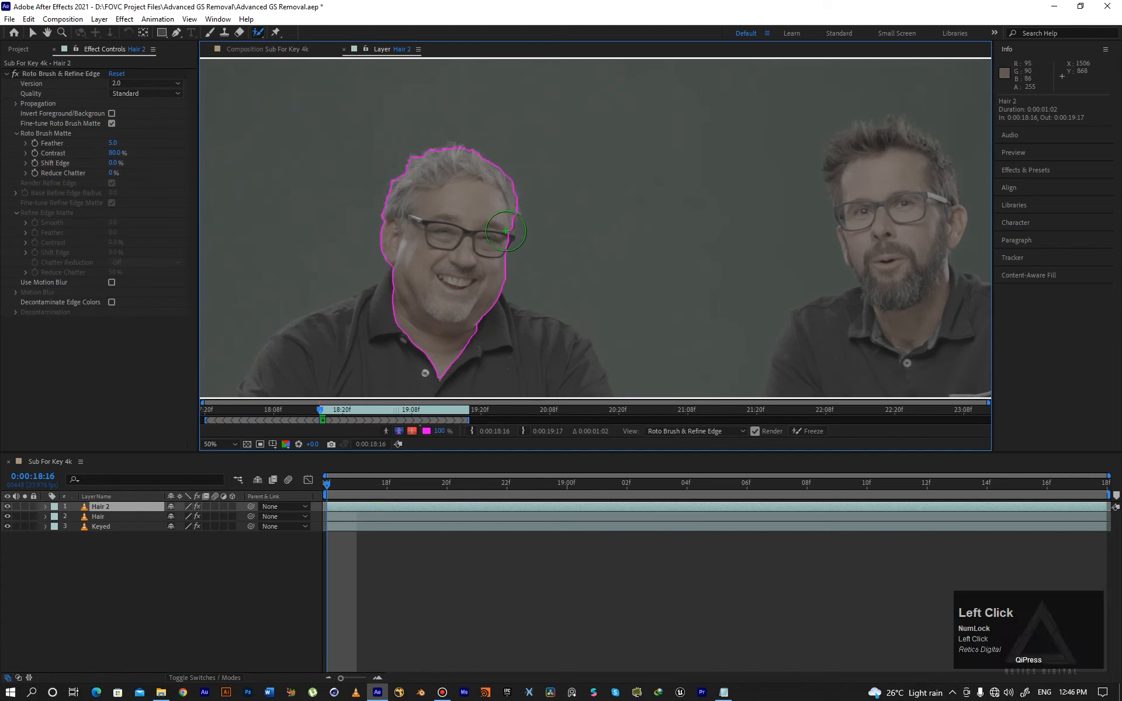
- Switch to the Refine Edge Tool and paint along the left man's hairline to refine his hair edges
left_click(260, 33)
left_click(285, 46)
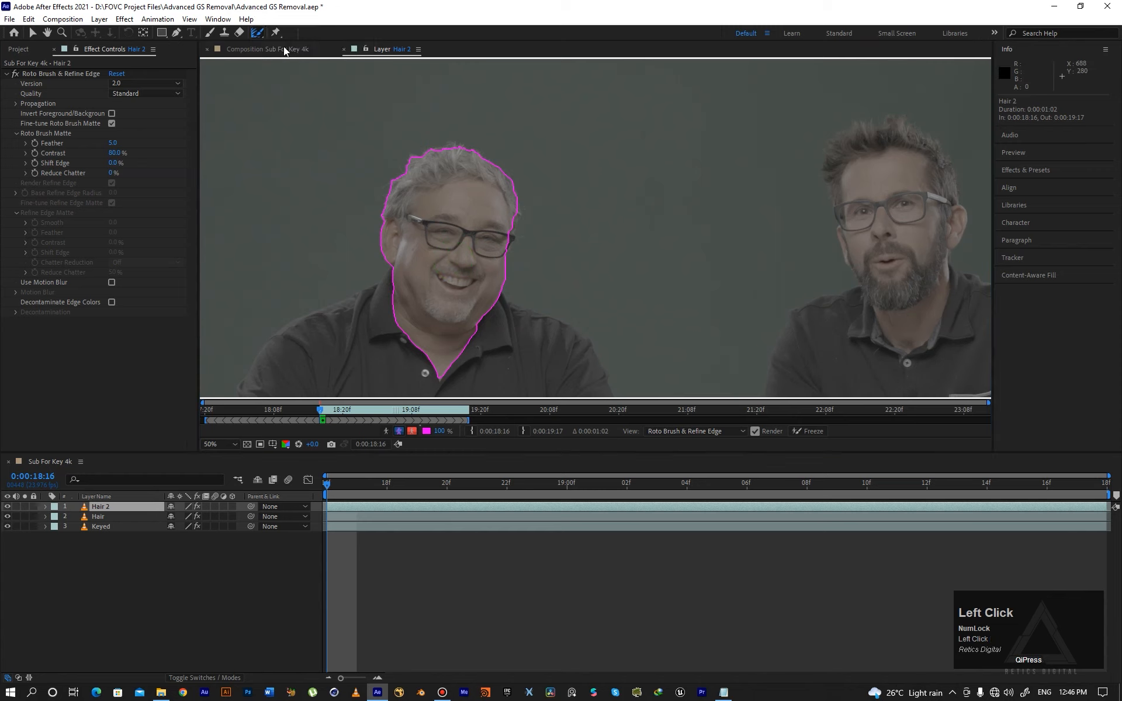
left_click(384, 218)
mouse_move(383, 218)
left_mouse_down()
mouse_move(413, 166)
mouse_move(460, 146)
mouse_move(500, 163)
mouse_move(517, 230)
left_mouse_up()
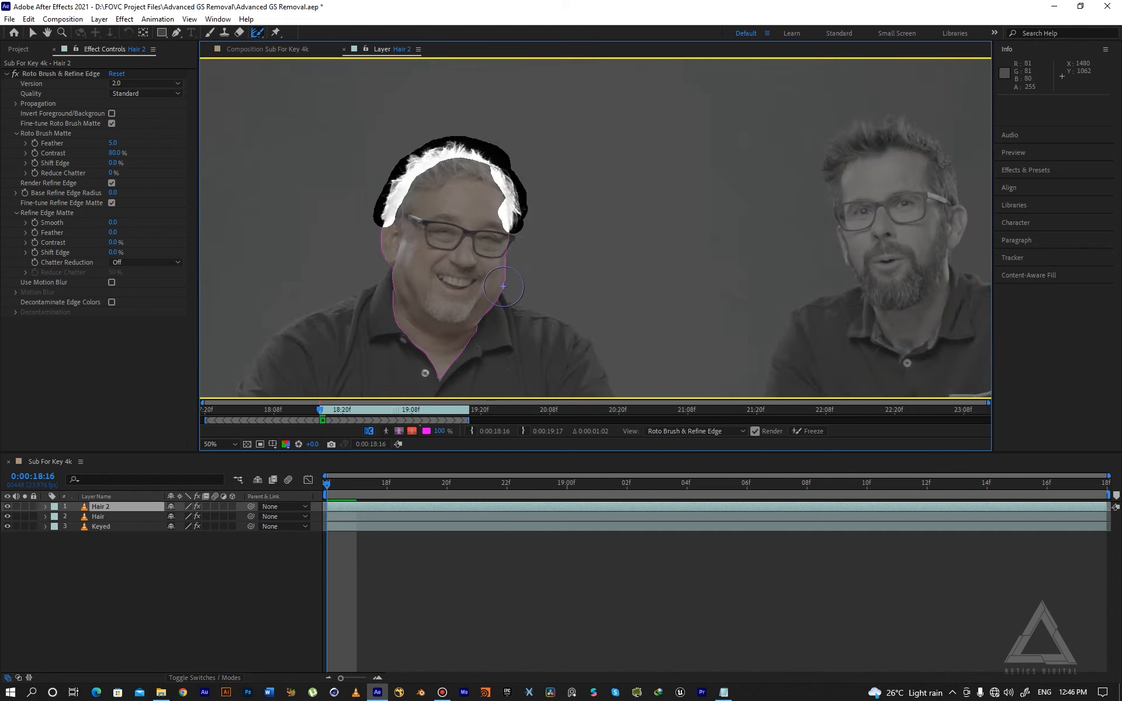
- Step forward a few frames and play the span to review the left man's hair edge propagation
key("Page_Down")
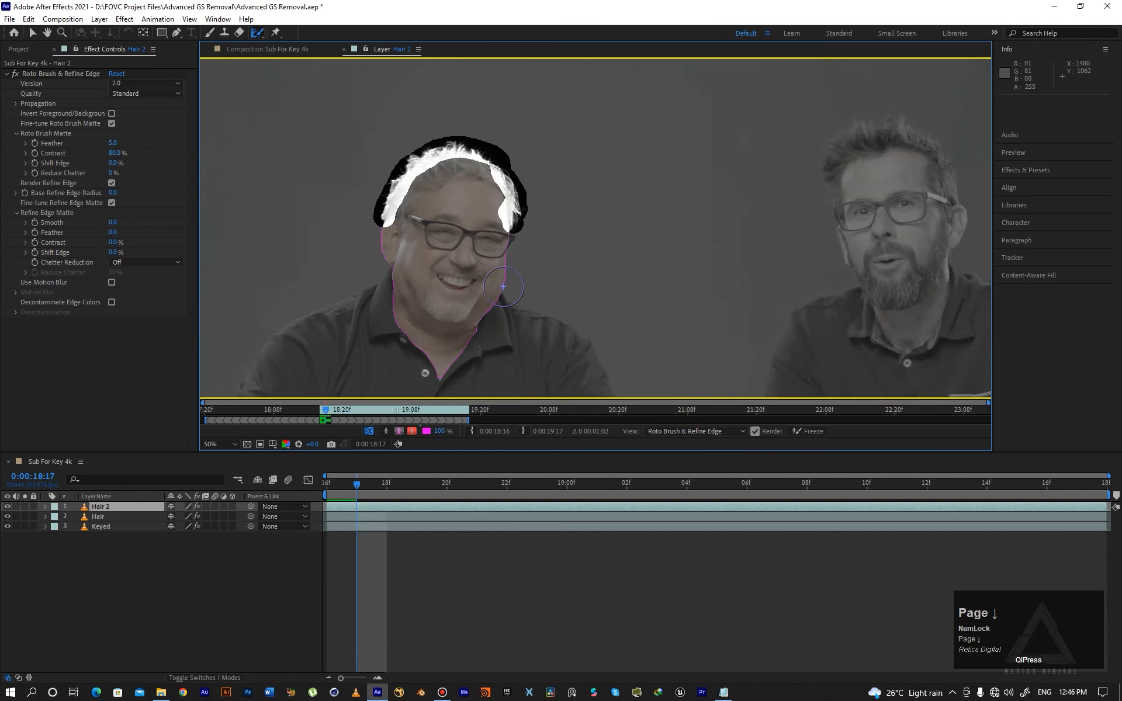
key("Page_Down")
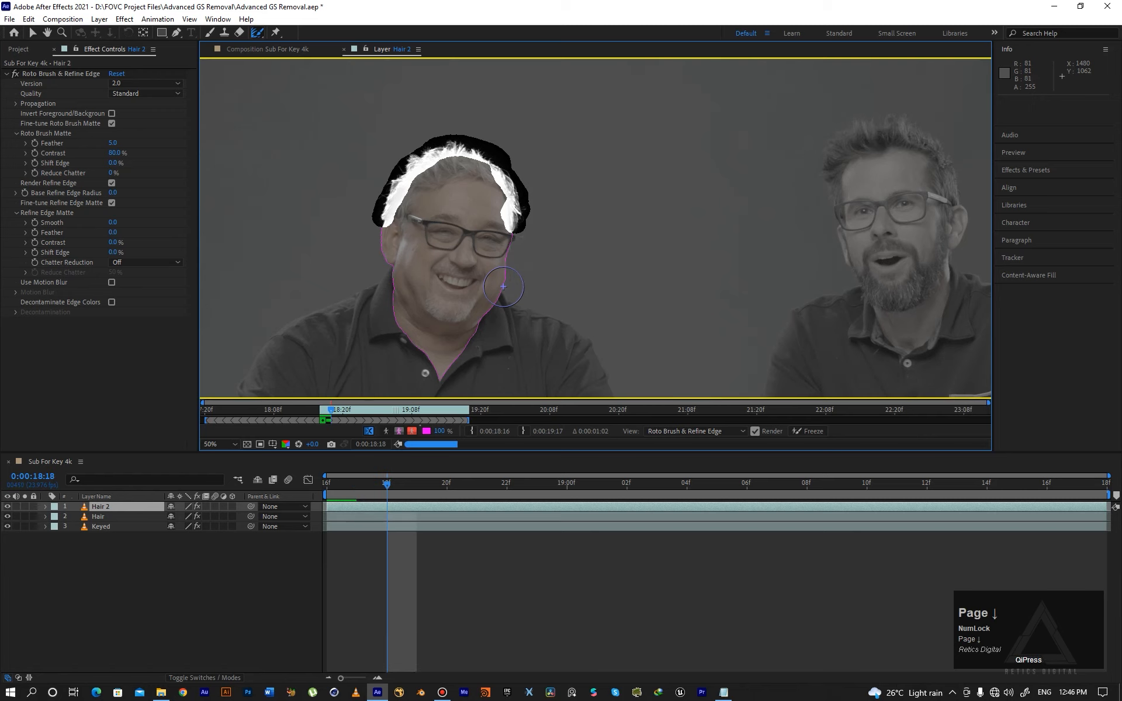
key("space")
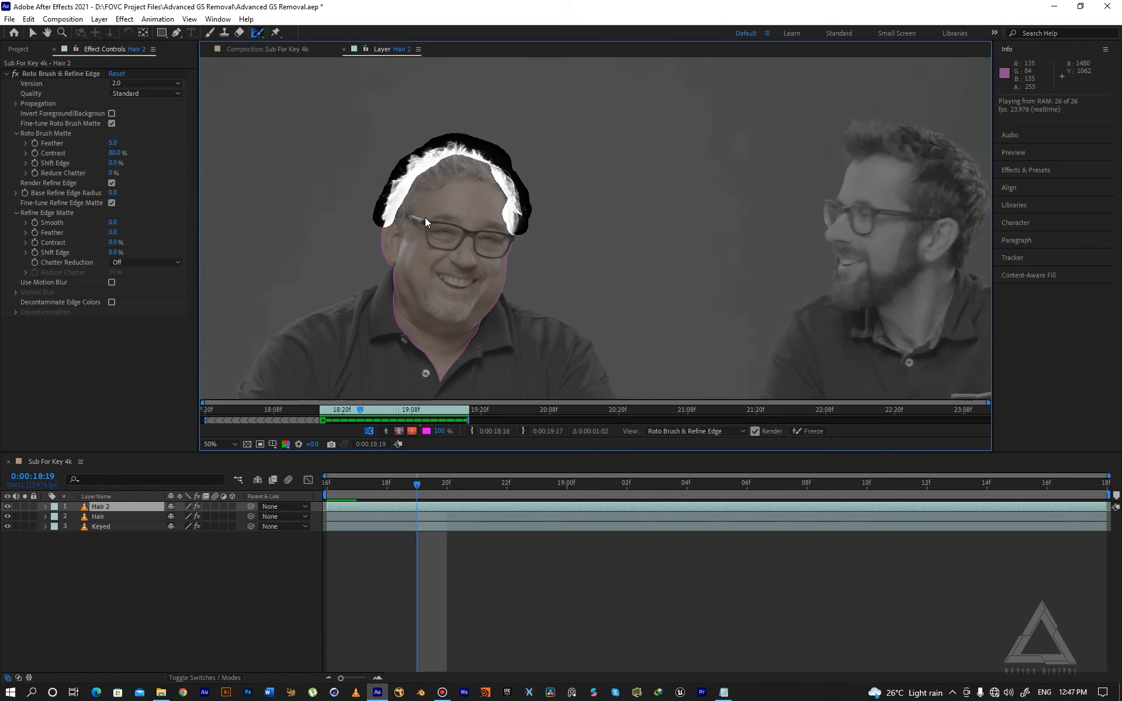
key("space")
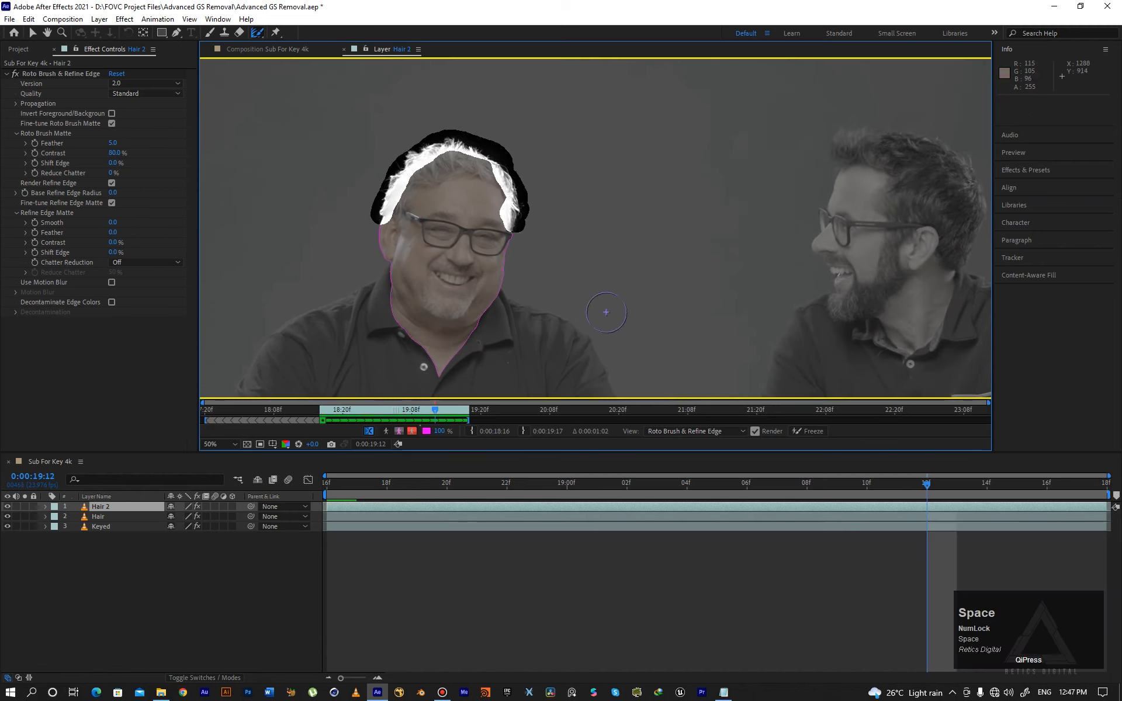
- Freeze the Roto Brush and Refine Edge propagation, then toggle the Keyed layer in the composition to compare both isolated heads
left_click(799, 432)
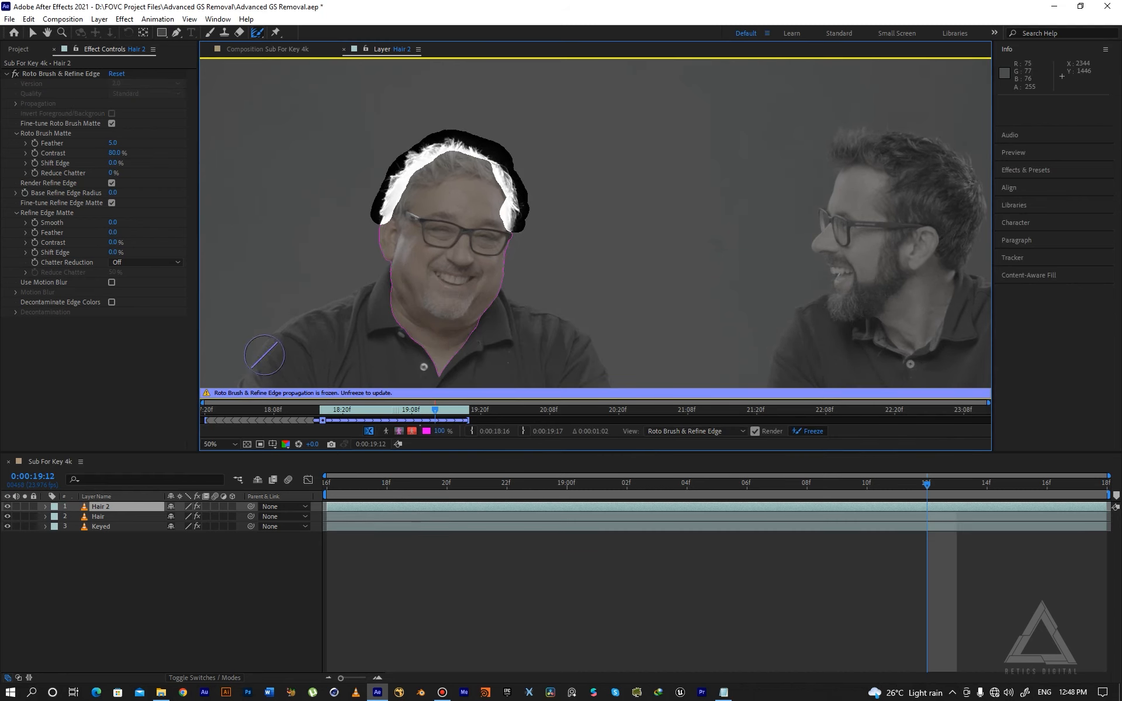
left_click(281, 50)
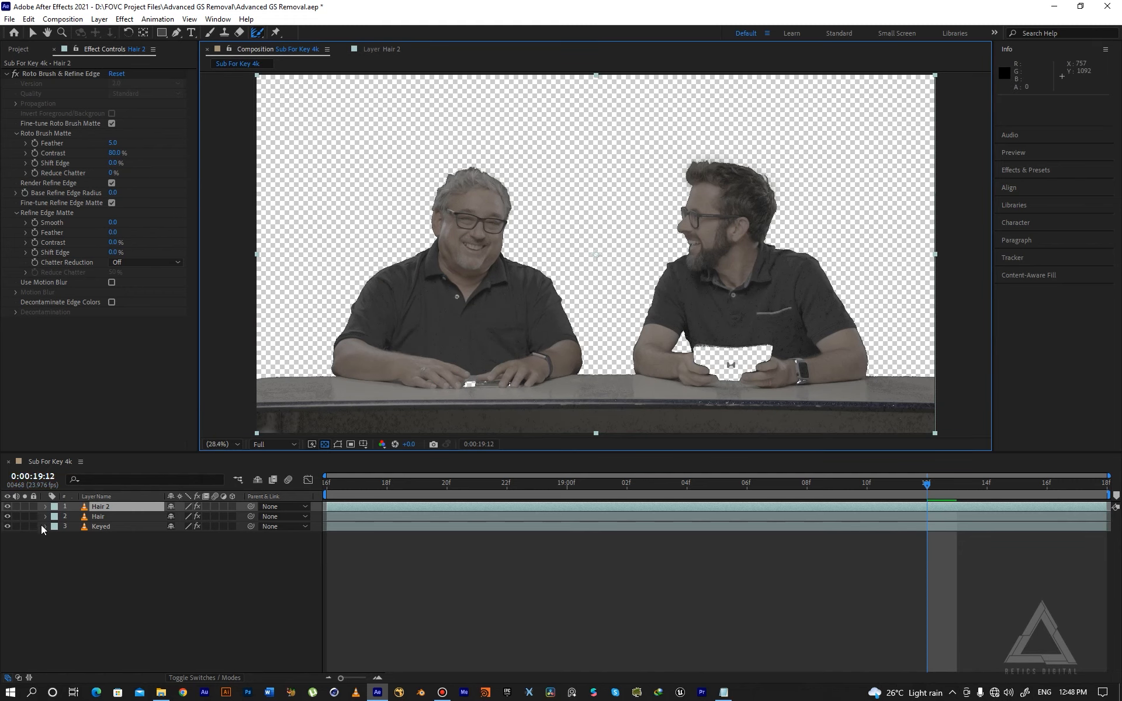
left_click(7, 527)
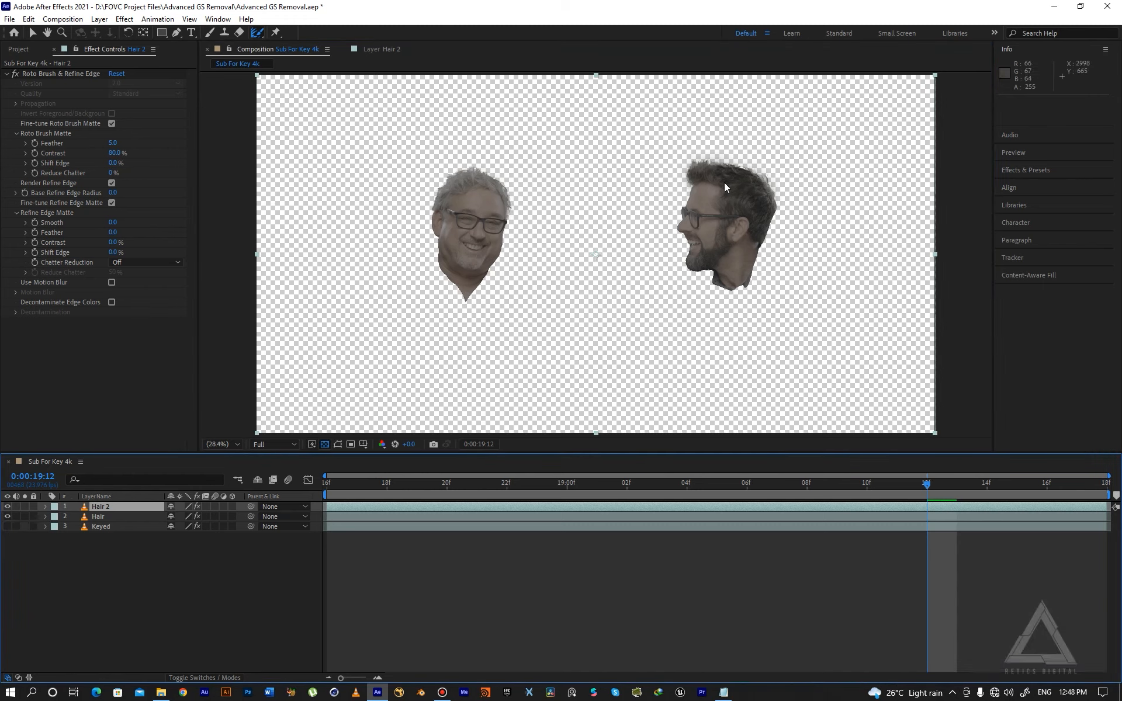
left_click(7, 526)
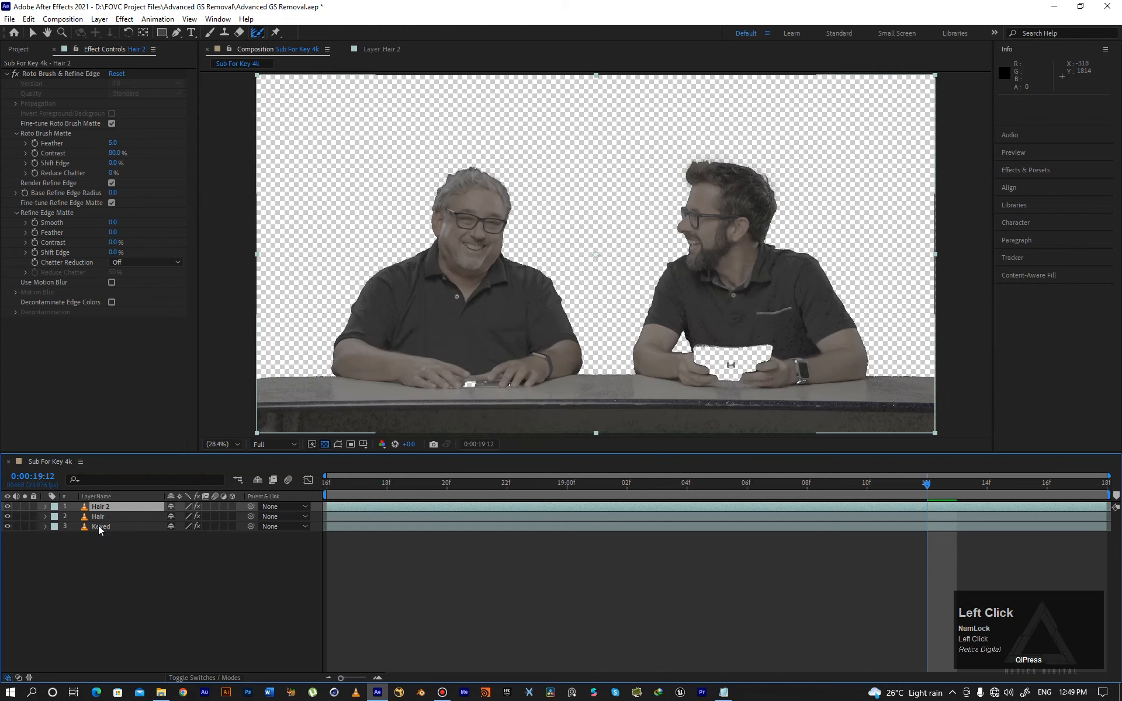